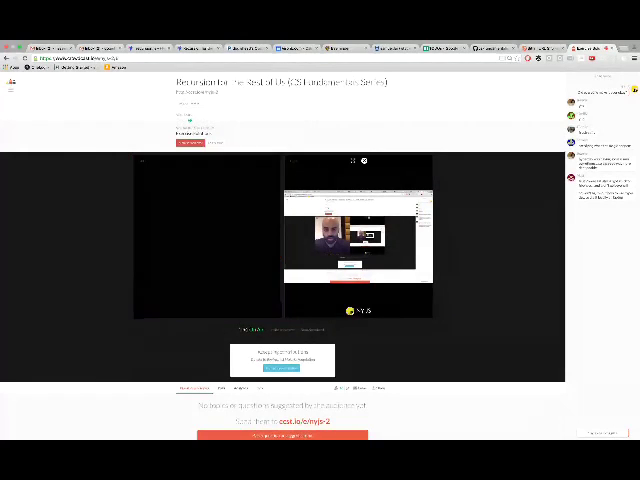
Switch to the code project and open a blank line in factorial's body.
{"action": "key", "text": "ctrl+Tab"}
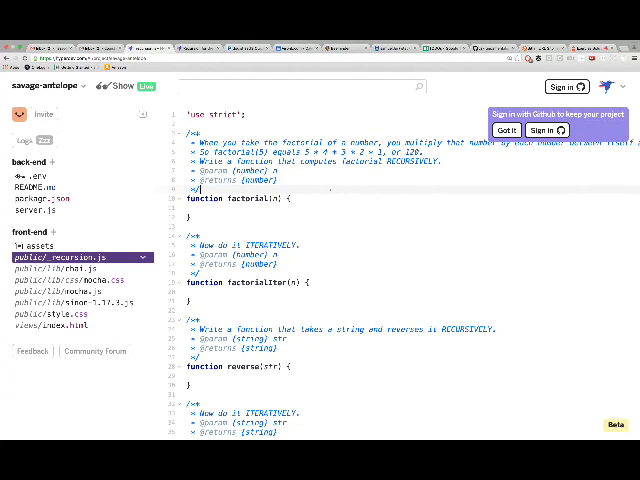
{"action": "left_click", "coordinate": [307, 199]}
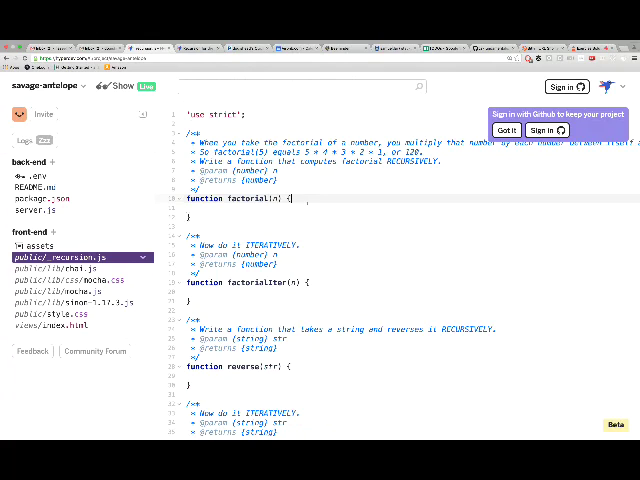
{"action": "key", "text": "ctrl+plus"}
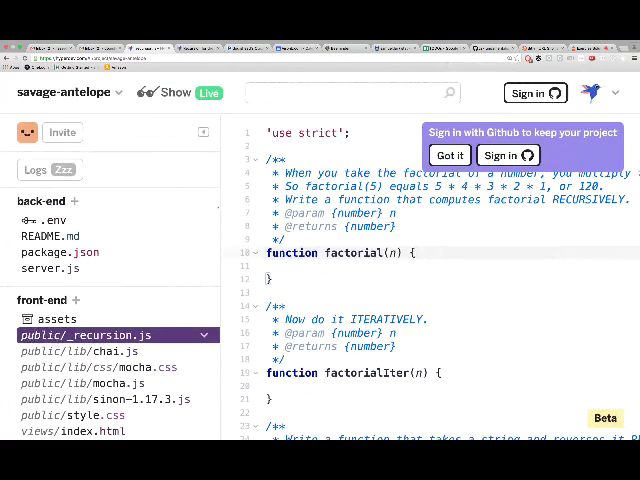
{"action": "key", "text": "ctrl+minus"}
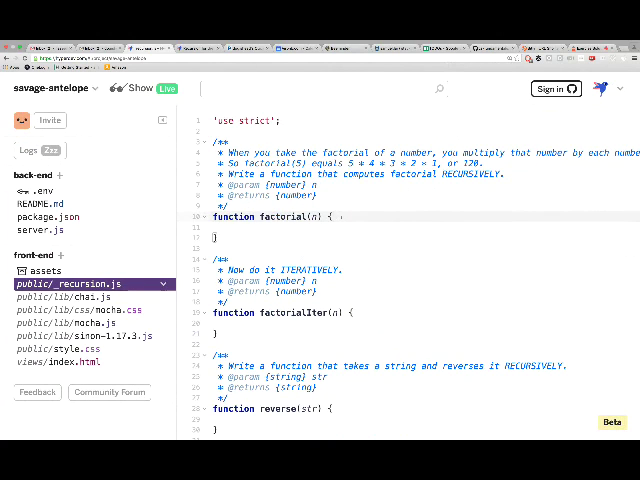
{"action": "key", "text": "Return"}
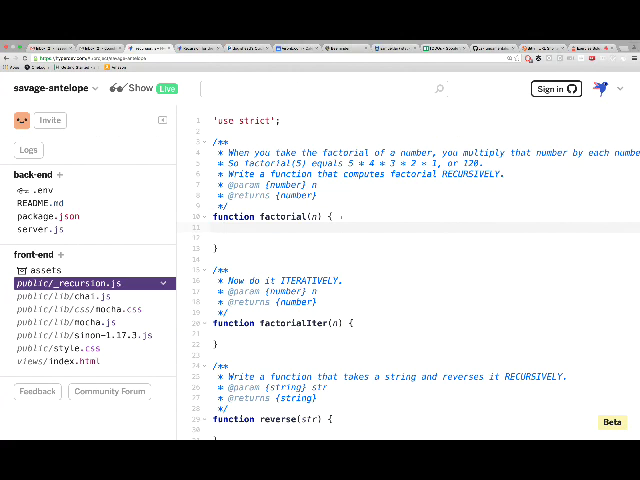
{"action": "key", "text": "Down"}
{"action": "key", "text": "BackSpace"}
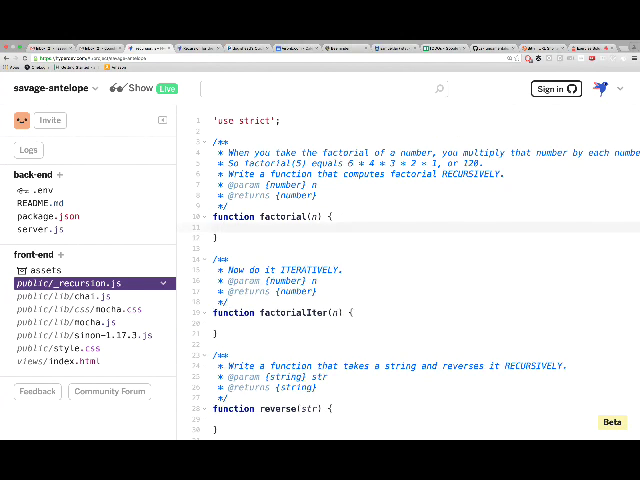
Highlight the 4 * 3 * 2 * 1 example and add the n === 0 base-case line.
{"action": "left_click_drag", "start_coordinate": [348, 163], "coordinate": [415, 163]}
{"action": "left_click", "coordinate": [438, 163]}
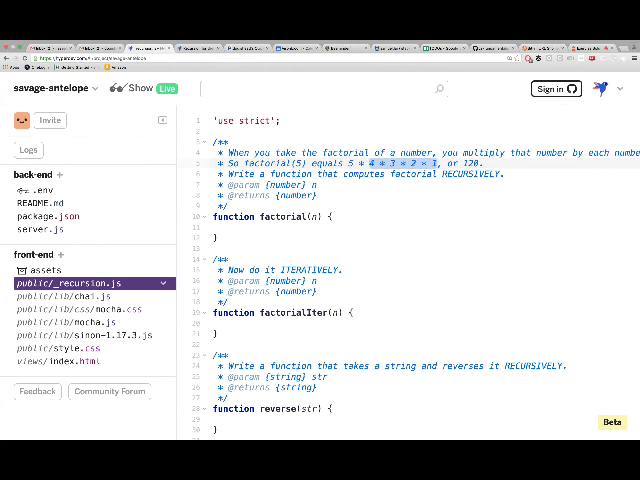
{"action": "left_click_drag", "start_coordinate": [348, 163], "coordinate": [365, 163]}
{"action": "left_click", "coordinate": [224, 227]}
{"action": "type", "text": "return n * factorial(n - 1);"}
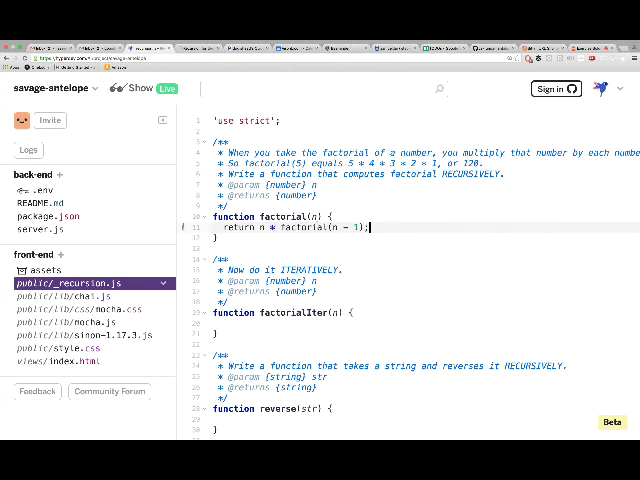
{"action": "key", "text": "Up"}
{"action": "key", "text": "Down"}
{"action": "key", "text": "Up"}
{"action": "key", "text": "Return"}
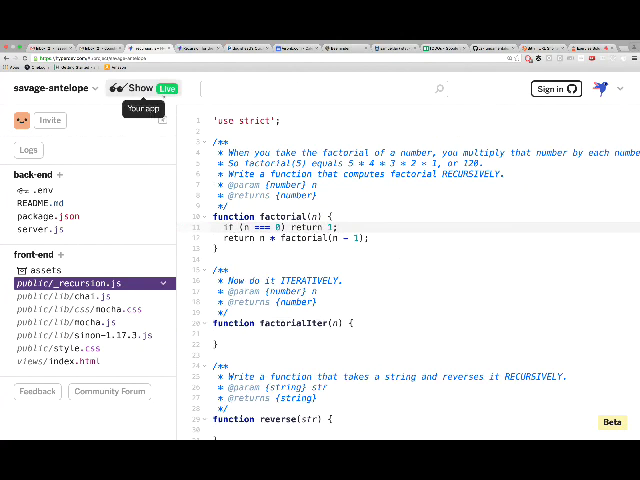
Open the app, reload the Mocha tests and confirm the factorial tests pass.
{"action": "left_click", "coordinate": [140, 88]}
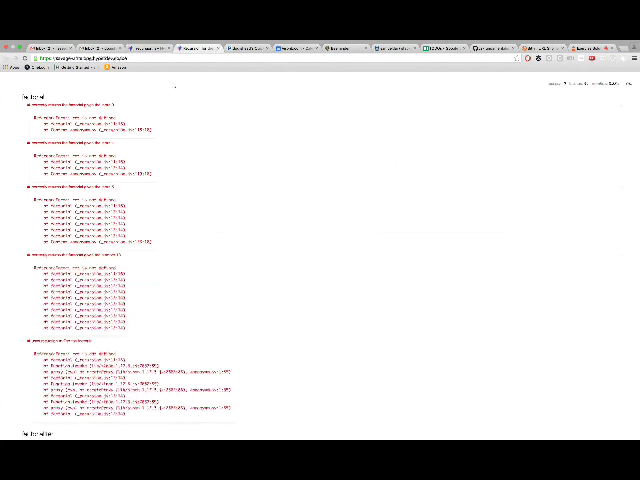
{"action": "scroll", "coordinate": [174, 154], "scroll_direction": "down", "scroll_amount": 1}
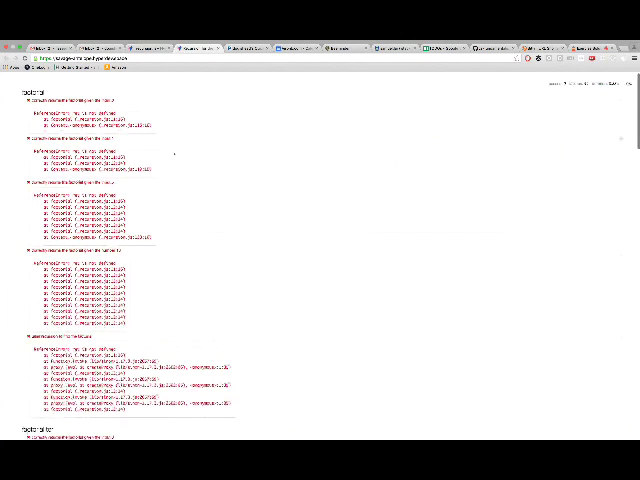
{"action": "scroll", "coordinate": [174, 154], "scroll_direction": "up", "scroll_amount": 1}
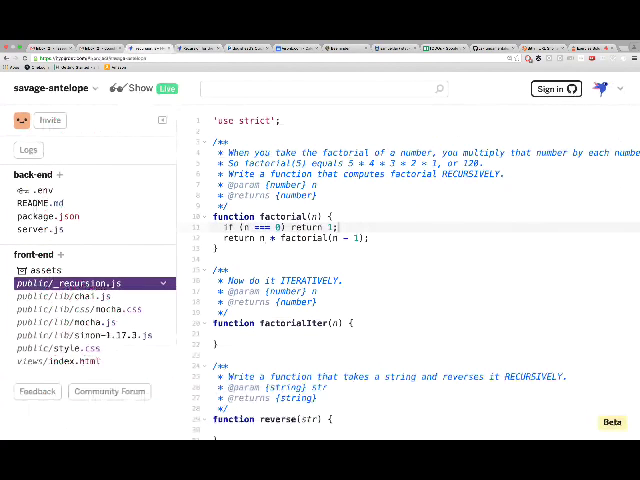
{"action": "key", "text": "ctrl+Tab"}
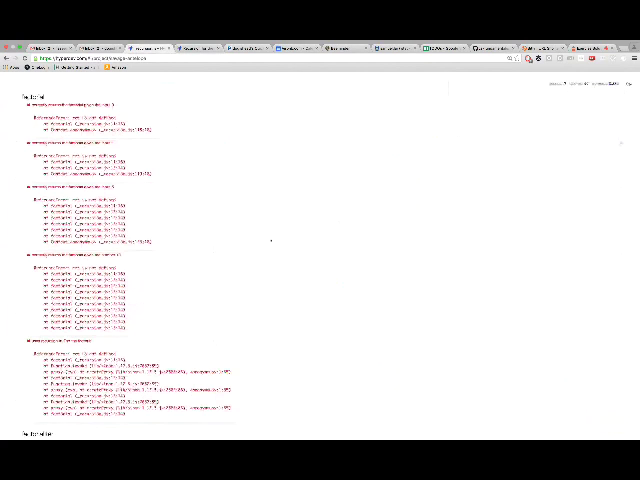
{"action": "key", "text": "ctrl+Tab"}
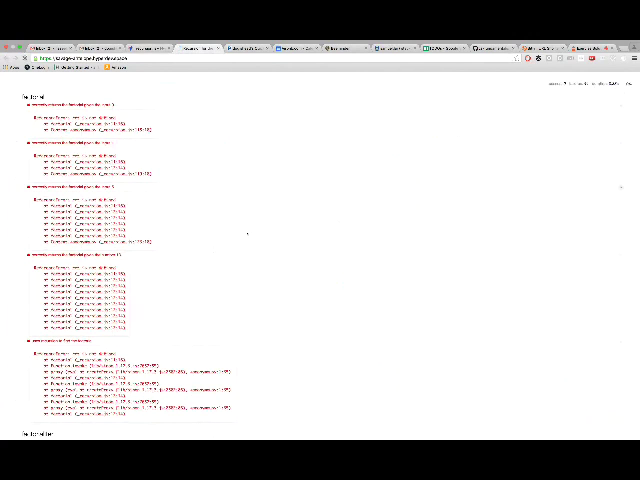
{"action": "key", "text": "F5"}
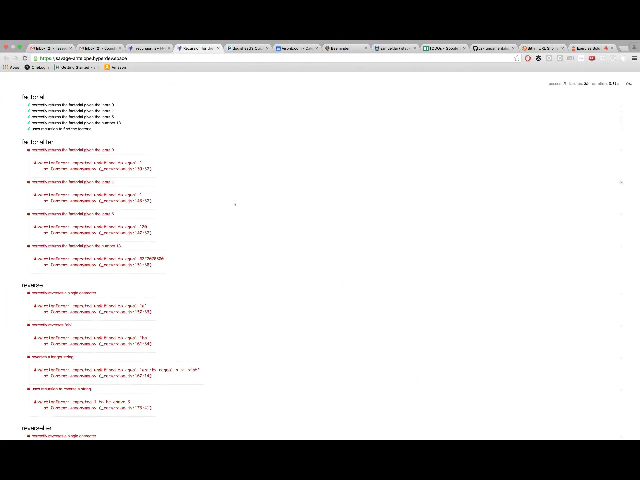
{"action": "mouse_move", "coordinate": [22, 95]}
{"action": "left_mouse_down"}
{"action": "mouse_move", "coordinate": [122, 128]}
{"action": "mouse_move", "coordinate": [112, 130]}
{"action": "left_mouse_up"}
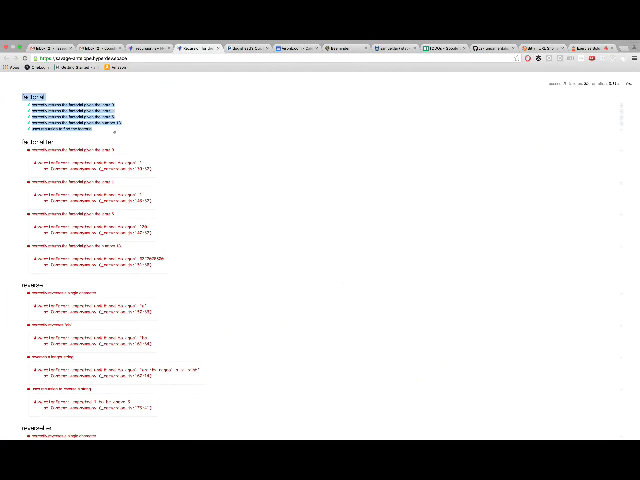
{"action": "left_click", "coordinate": [130, 118]}
{"action": "scroll", "coordinate": [130, 118], "scroll_direction": "down", "scroll_amount": 3}
{"action": "scroll", "coordinate": [150, 120], "scroll_direction": "down", "scroll_amount": 3}
{"action": "scroll", "coordinate": [154, 122], "scroll_direction": "down", "scroll_amount": 3}
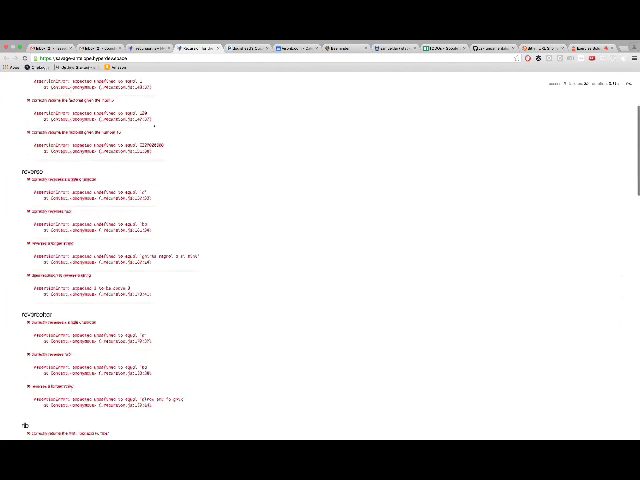
{"action": "scroll", "coordinate": [154, 122], "scroll_direction": "down", "scroll_amount": 1}
Add scratch lines with the 'hello' example below the reverse function.
{"action": "key", "text": "ctrl+shift+Tab"}
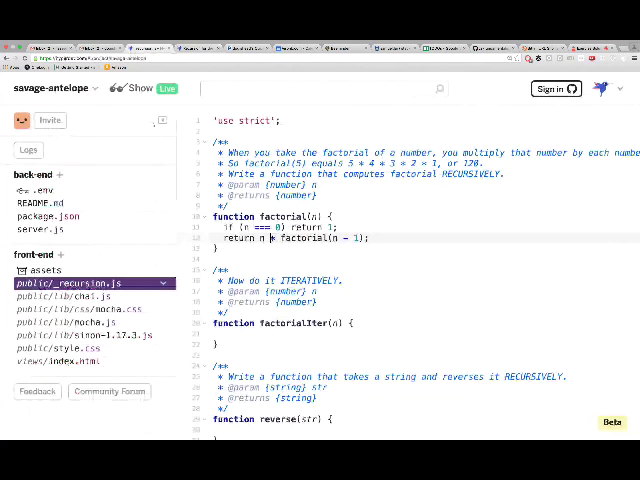
{"action": "scroll", "coordinate": [270, 204], "scroll_direction": "down", "scroll_amount": 3}
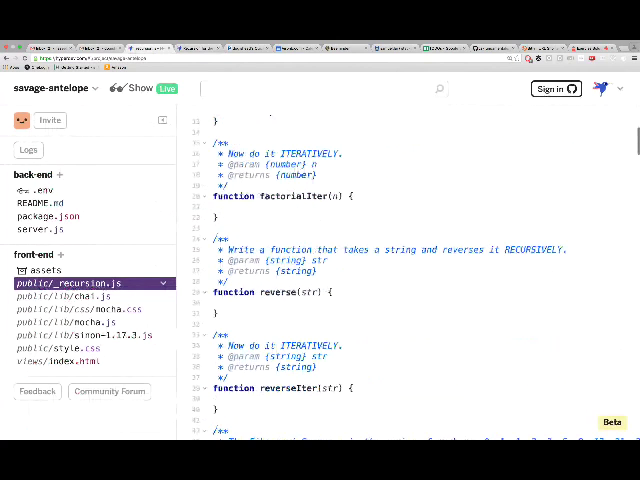
{"action": "scroll", "coordinate": [270, 225], "scroll_direction": "up", "scroll_amount": 3}
{"action": "scroll", "coordinate": [270, 226], "scroll_direction": "down", "scroll_amount": 5}
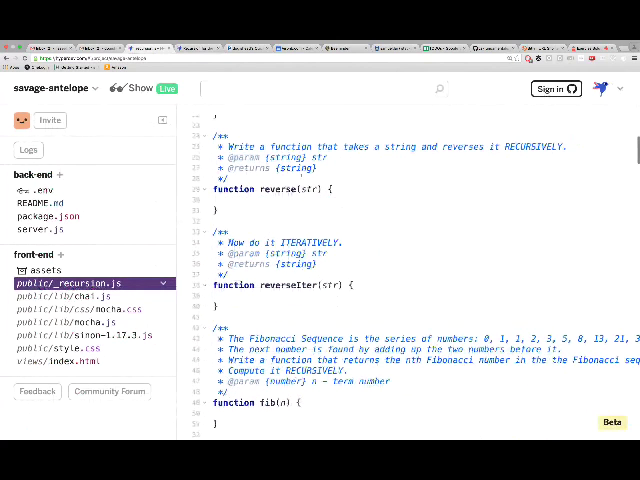
{"action": "left_click", "coordinate": [330, 199]}
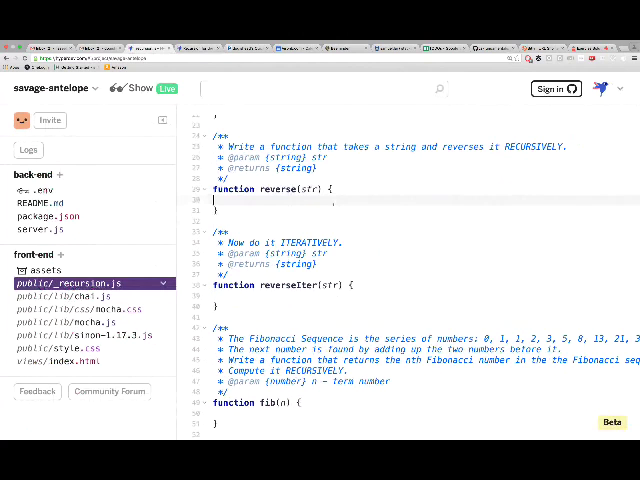
{"action": "key", "text": "Return"}
{"action": "key", "text": "Return"}
{"action": "type", "text": "\"hello\""}
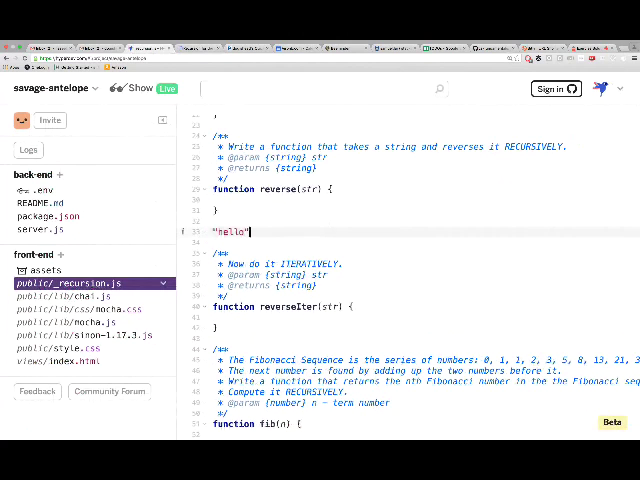
{"action": "type", "text": " => \"olleh\""}
{"action": "key", "text": "Return"}
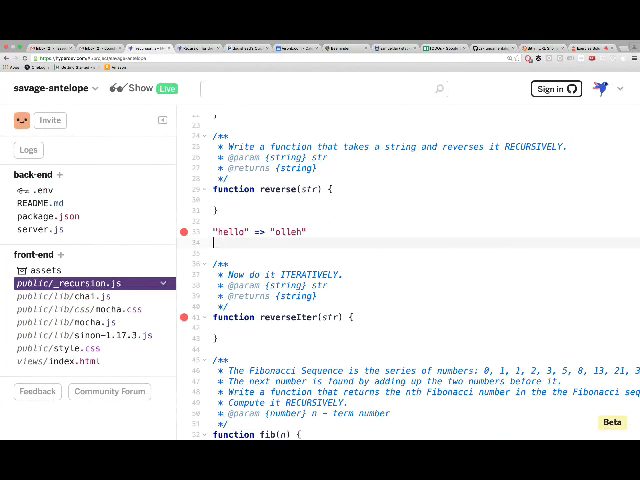
{"action": "key", "text": "Up"}
{"action": "key", "text": "shift+Right"}
{"action": "key", "text": "shift+Right"}
{"action": "key", "text": "shift+Right"}
{"action": "key", "text": "shift+Right"}
{"action": "key", "text": "shift+Right"}
{"action": "key", "text": "shift+Right"}
{"action": "key", "text": "shift+Right"}
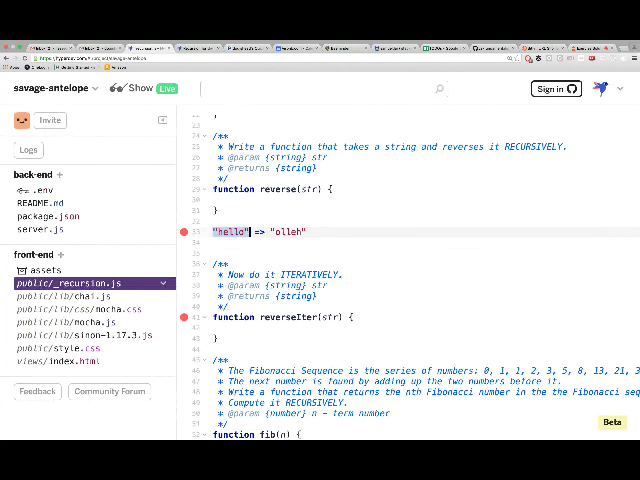
{"action": "key", "text": "Down"}
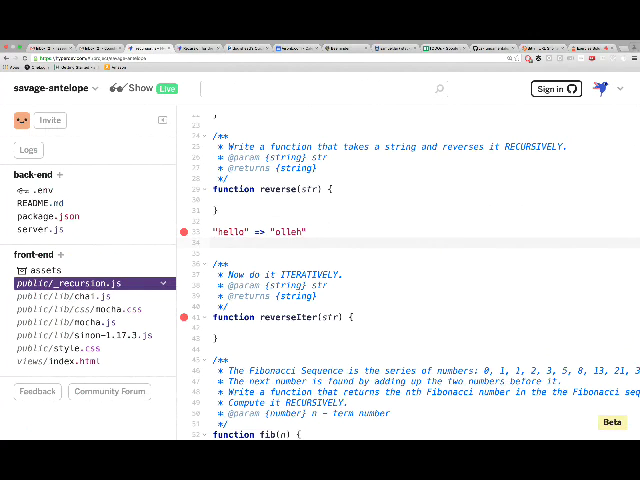
Rework the scratch notes into 'olle' plus the first letter 'h'.
{"action": "key", "text": "shift+Right"}
{"action": "key", "text": "shift+Right"}
{"action": "key", "text": "shift+Right"}
{"action": "key", "text": "shift+Right"}
{"action": "type", "text": "\"olle"}
{"action": "key", "text": "shift+Left"}
{"action": "key", "text": "shift+Left"}
{"action": "key", "text": "shift+Left"}
{"action": "key", "text": "shift+Left"}
{"action": "key", "text": "shift+Left"}
{"action": "key", "text": "Down"}
{"action": "key", "text": "shift+Right"}
{"action": "key", "text": "shift+Right"}
{"action": "key", "text": "shift+Right"}
{"action": "key", "text": "shift+Right"}
{"action": "key", "text": "shift+Right"}
{"action": "key", "text": "Right"}
{"action": "key", "text": "Left"}
{"action": "key", "text": "Left"}
{"action": "key", "text": "Left"}
{"action": "key", "text": "Left"}
{"action": "type", "text": "h"}
{"action": "type", "text": "\" + \""}
{"action": "key", "text": "BackSpace"}
{"action": "type", "text": ","}
{"action": "key", "text": "End"}
{"action": "type", "text": "+ "}
{"action": "type", "text": "\"h\""}
{"action": "key", "text": "Home"}
{"action": "key", "text": "Delete"}
{"action": "key", "text": "Delete"}
{"action": "key", "text": "Delete"}
{"action": "key", "text": "End"}
Write the reverse("ello") + firstChar note and delete the two earlier scratch lines.
{"action": "key", "text": "Return"}
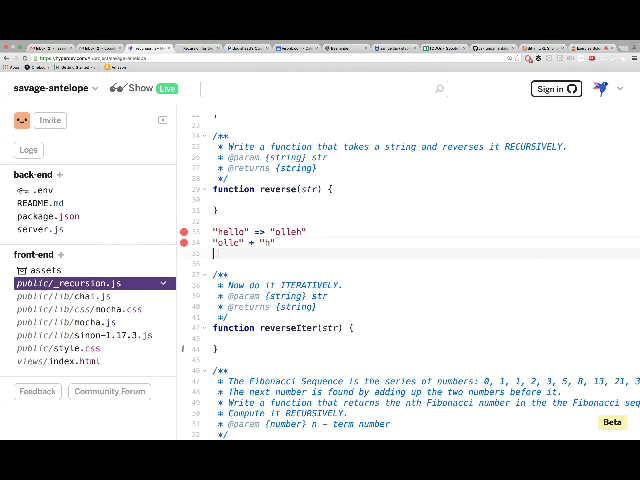
{"action": "type", "text": "reverse(\"olleh"}
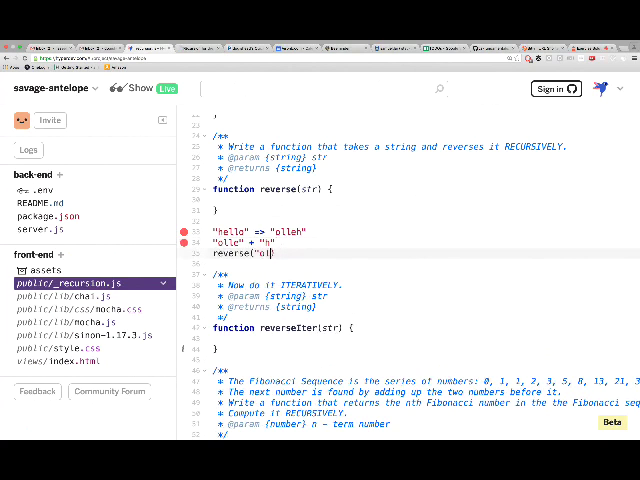
{"action": "key", "text": "BackSpace"}
{"action": "key", "text": "BackSpace"}
{"action": "key", "text": "BackSpace"}
{"action": "type", "text": "ello\") + firstChar"}
{"action": "key", "text": "Up"}
{"action": "key", "text": "Up"}
{"action": "key", "text": "shift+Down"}
{"action": "key", "text": "shift+Down"}
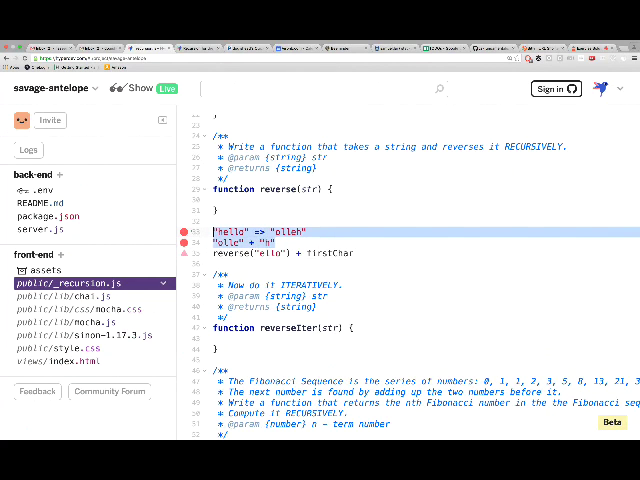
{"action": "key", "text": "BackSpace"}
{"action": "key", "text": "BackSpace"}
{"action": "key", "text": "Up"}
{"action": "key", "text": "Up"}
{"action": "key", "text": "Up"}
{"action": "key", "text": "End"}
Write return reverse(str.slice(1)) + str[0], matching firstChar to str[0].
{"action": "key", "text": "Return"}
{"action": "type", "text": "return reverse(str.slice(1"}
{"action": "key", "text": "Right"}
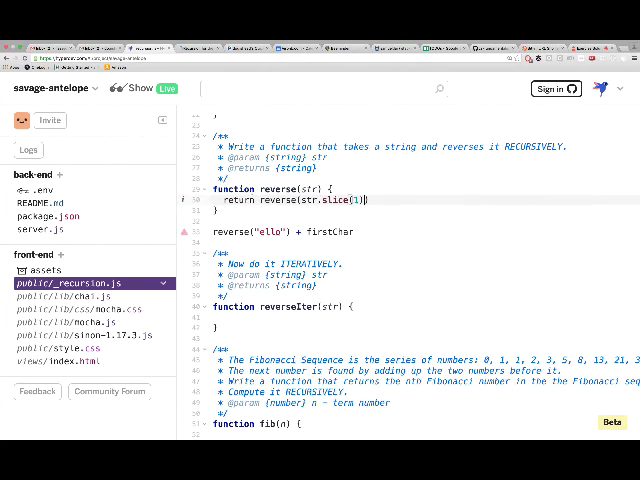
{"action": "type", "text": "+ str[0]);"}
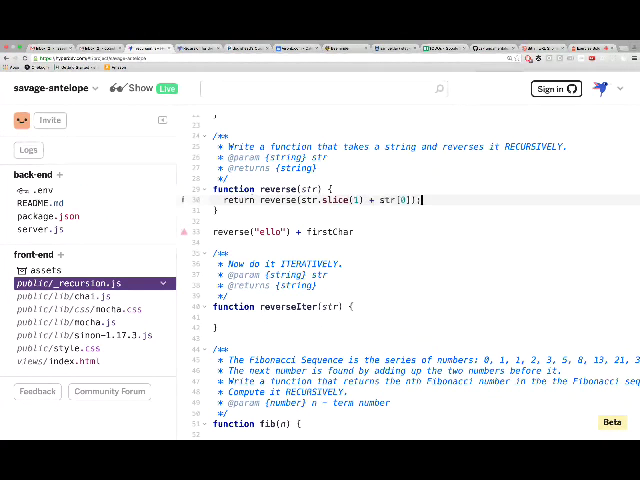
{"action": "double_click", "coordinate": [331, 231]}
{"action": "double_click", "coordinate": [387, 200]}
{"action": "left_click", "coordinate": [404, 200]}
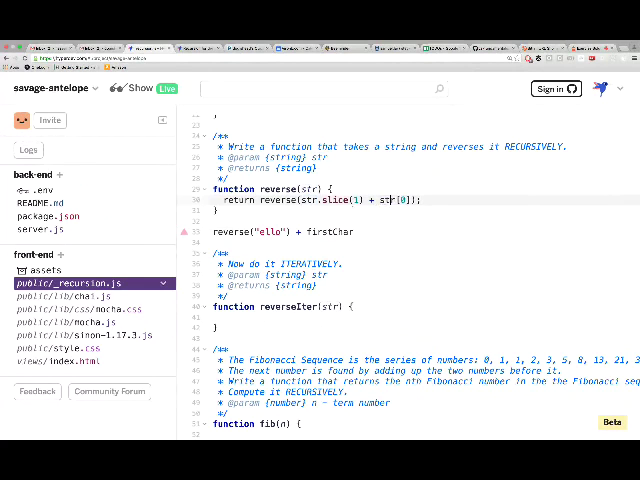
{"action": "mouse_move", "coordinate": [354, 232]}
{"action": "left_mouse_down"}
{"action": "mouse_move", "coordinate": [213, 232]}
{"action": "mouse_move", "coordinate": [214, 221]}
{"action": "left_mouse_up"}
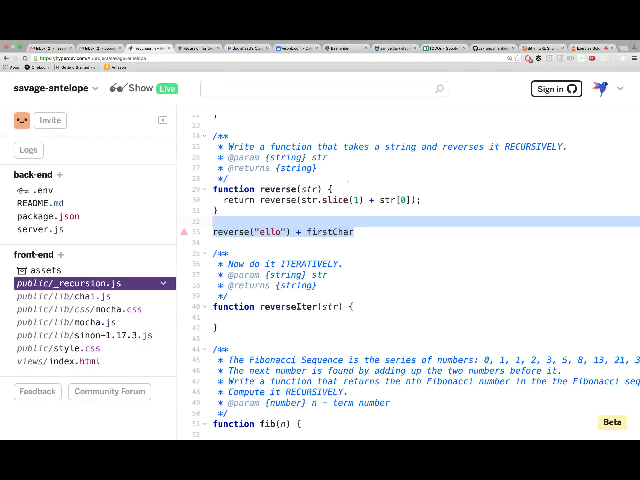
Add the base case if (str.length === 0) return str; using an empty-string scratch case.
{"action": "left_click", "coordinate": [330, 189]}
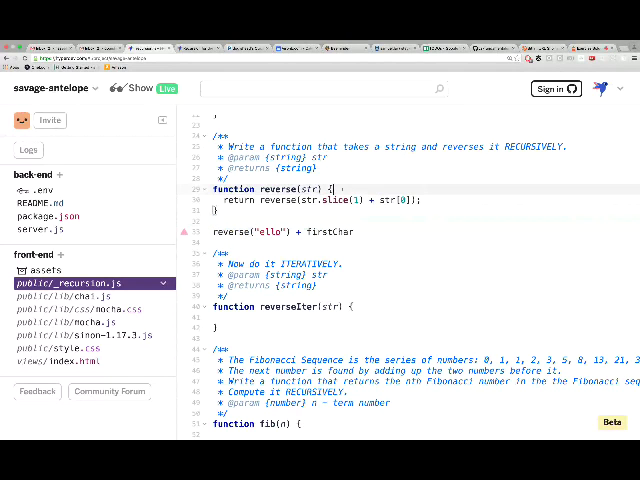
{"action": "key", "text": "Return"}
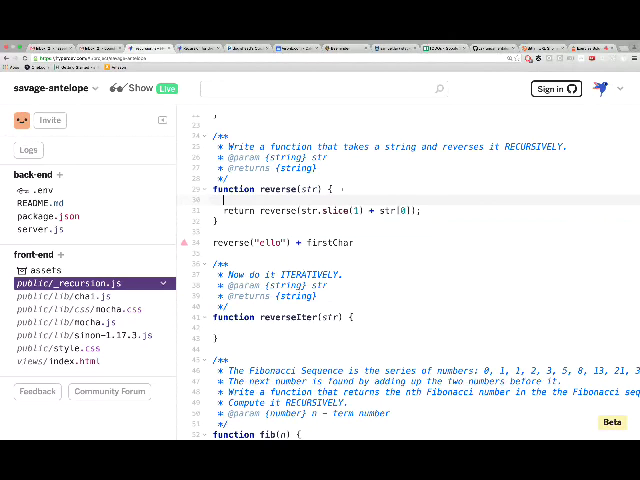
{"action": "key", "text": "Return"}
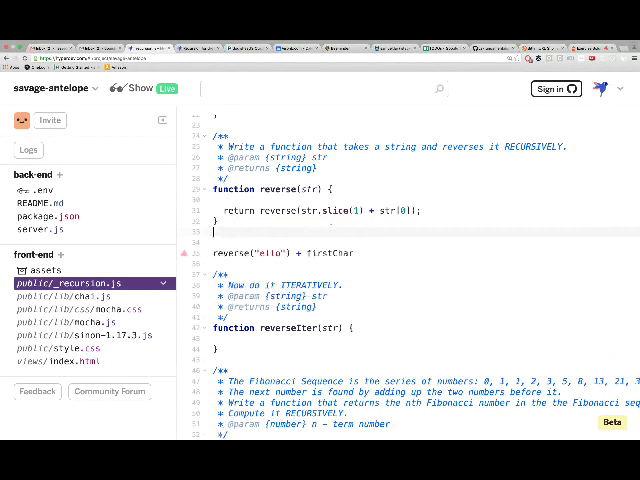
{"action": "type", "text": "\"\"e\" => \"e\""}
{"action": "key", "text": "Return"}
{"action": "type", "text": "\"\" => \"\""}
{"action": "left_click", "coordinate": [335, 189]}
{"action": "key", "text": "Return"}
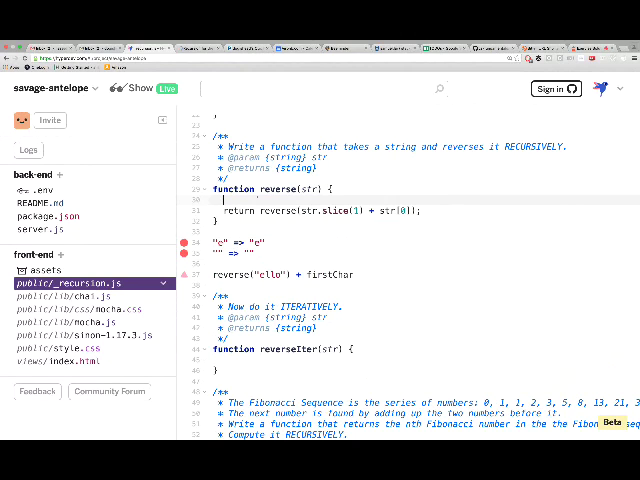
{"action": "type", "text": "rreturn \"\""}
{"action": "key", "text": "BackSpace"}
{"action": "key", "text": "BackSpace"}
{"action": "key", "text": "BackSpace"}
{"action": "key", "text": "BackSpace"}
{"action": "key", "text": "BackSpace"}
{"action": "key", "text": "BackSpace"}
{"action": "key", "text": "BackSpace"}
{"action": "key", "text": "BackSpace"}
{"action": "type", "text": "if (str"}
{"action": "type", "text": ".length === 0) return str;"}
Delete the leftover scratch lines and bring up the test results.
{"action": "key", "text": "shift+Up"}
{"action": "key", "text": "shift+Up"}
{"action": "key", "text": "shift+Up"}
{"action": "key", "text": "shift+Up"}
{"action": "key", "text": "shift+Up"}
{"action": "key", "text": "shift+Up"}
{"action": "key", "text": "BackSpace"}
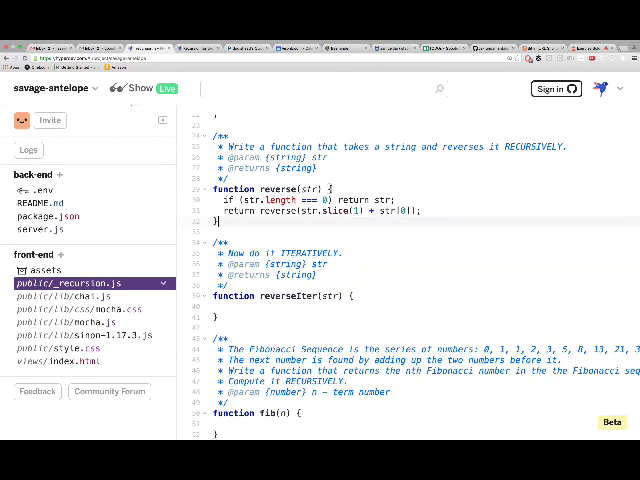
{"action": "key", "text": "ctrl+Tab"}
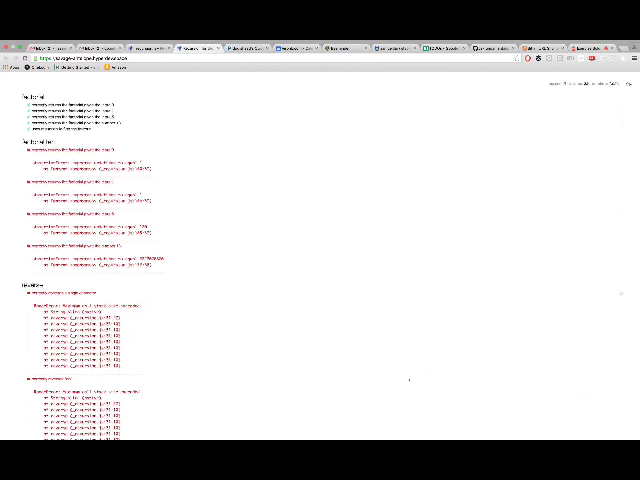
{"action": "scroll", "coordinate": [270, 296], "scroll_direction": "down", "scroll_amount": 2}
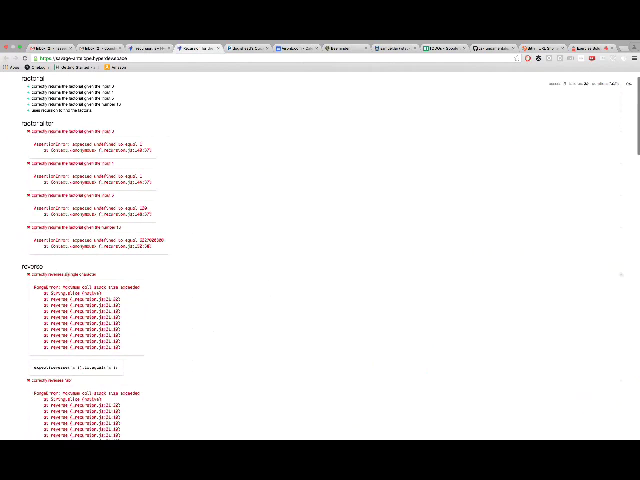
{"action": "scroll", "coordinate": [270, 296], "scroll_direction": "down", "scroll_amount": 5}
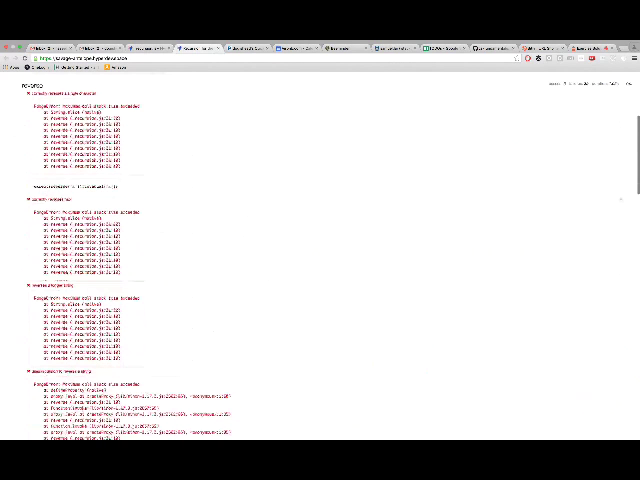
{"action": "scroll", "coordinate": [270, 296], "scroll_direction": "up", "scroll_amount": 1}
{"action": "scroll", "coordinate": [270, 296], "scroll_direction": "up", "scroll_amount": 1}
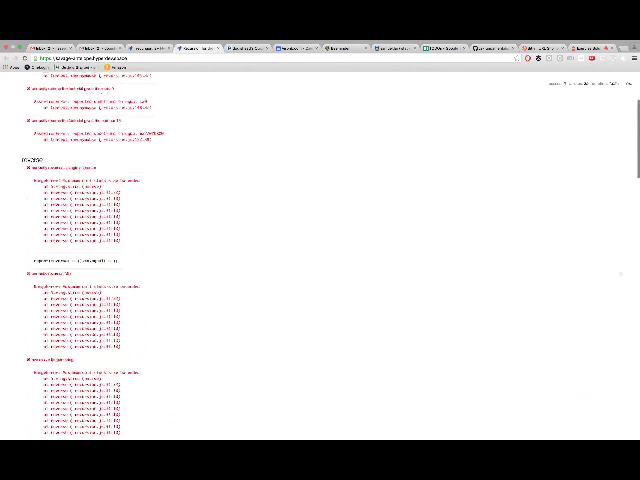
{"action": "scroll", "coordinate": [270, 296], "scroll_direction": "up", "scroll_amount": 1}
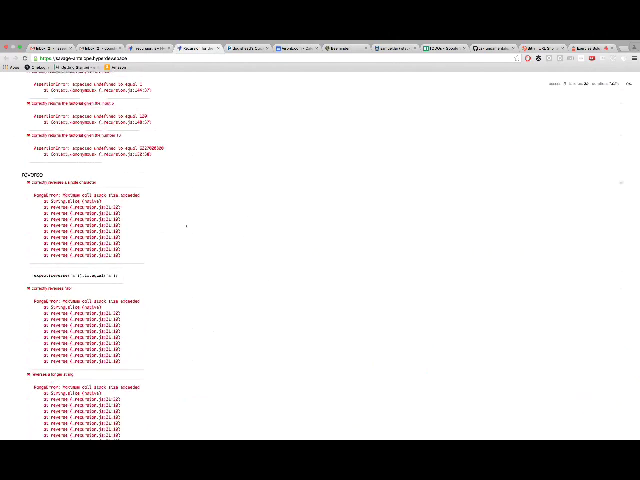
Note the reverse tests' maximum call stack errors and return to the editor.
{"action": "key", "text": "ctrl+Tab"}
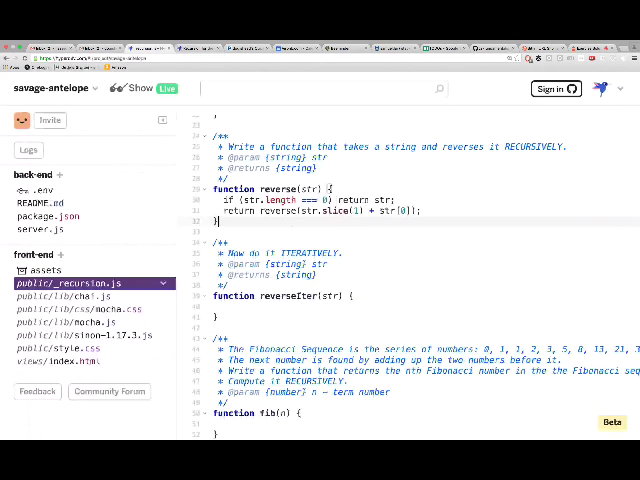
Change the reverse base case from str.length === 0 to str.length === 1.
{"action": "key", "text": "Up"}
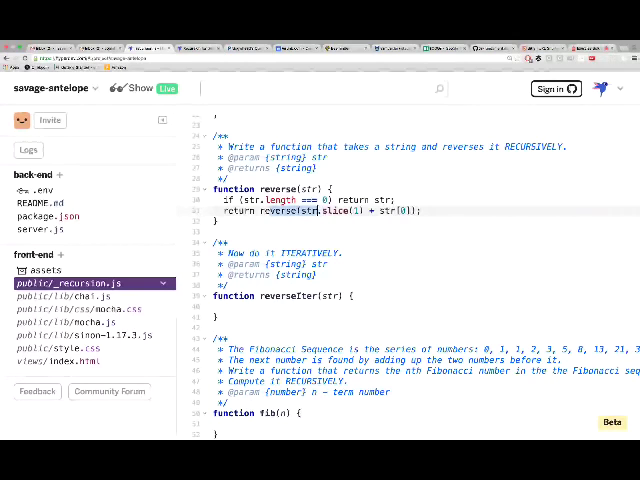
{"action": "key", "text": "Up"}
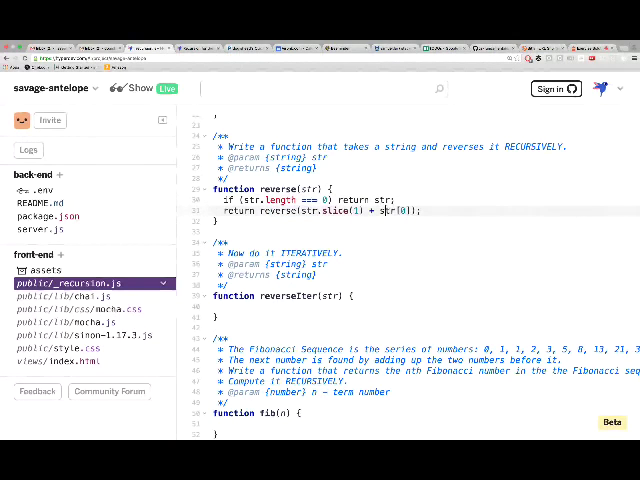
{"action": "key", "text": "Left"}
{"action": "key", "text": "Left"}
{"action": "key", "text": "Left"}
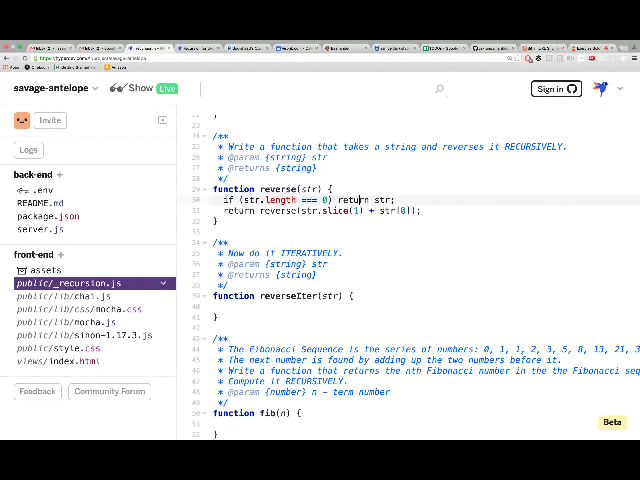
{"action": "key", "text": "Left"}
{"action": "key", "text": "Left"}
{"action": "key", "text": "Left"}
{"action": "key", "text": "BackSpace"}
{"action": "type", "text": "1"}
Highlight the base case, its return str, and the recursive call to review them.
{"action": "key", "text": "shift+Down"}
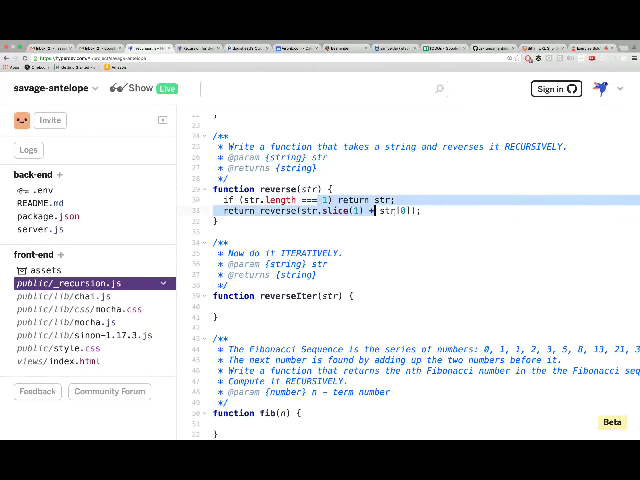
{"action": "key", "text": "Right"}
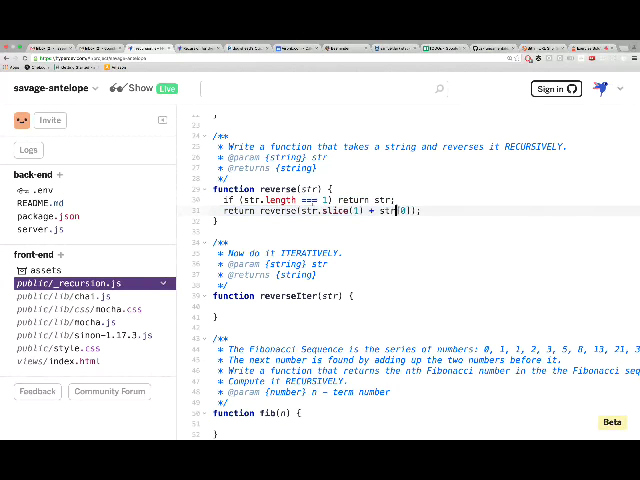
{"action": "key", "text": "shift+Down"}
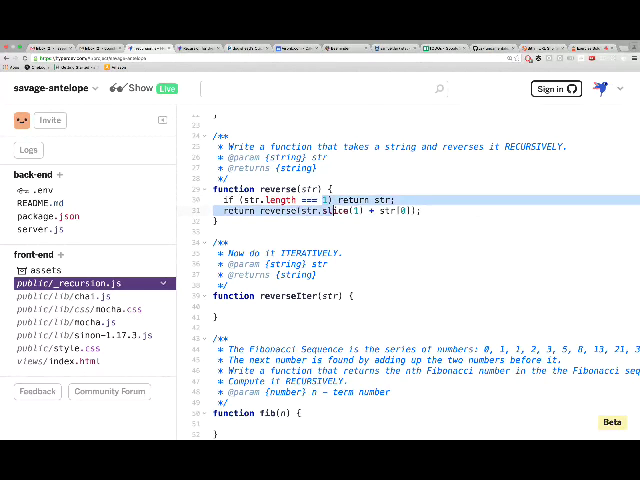
{"action": "key", "text": "Right"}
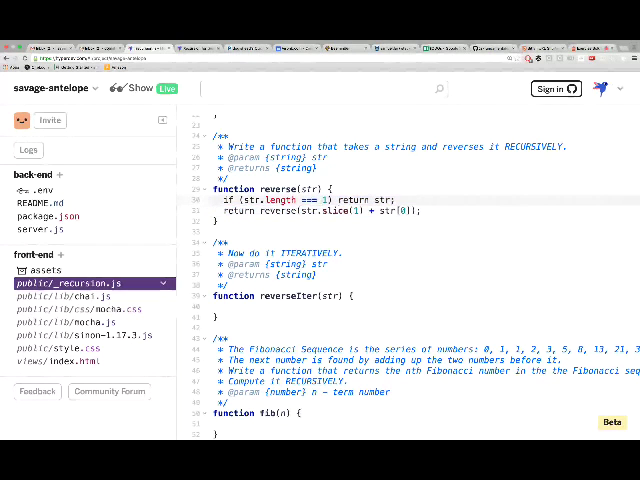
{"action": "key", "text": "Up"}
{"action": "key", "text": "shift+End"}
{"action": "key", "text": "shift+Left"}
{"action": "key", "text": "shift+Left"}
{"action": "key", "text": "Right"}
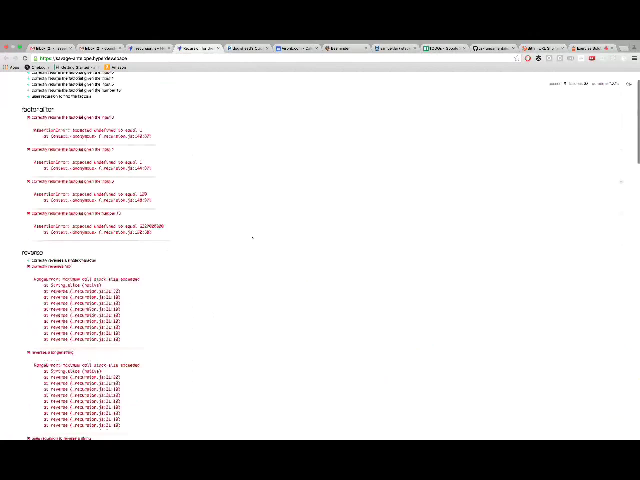
{"action": "scroll", "coordinate": [252, 237], "scroll_direction": "down", "scroll_amount": 2}
{"action": "scroll", "coordinate": [252, 237], "scroll_direction": "down", "scroll_amount": 3}
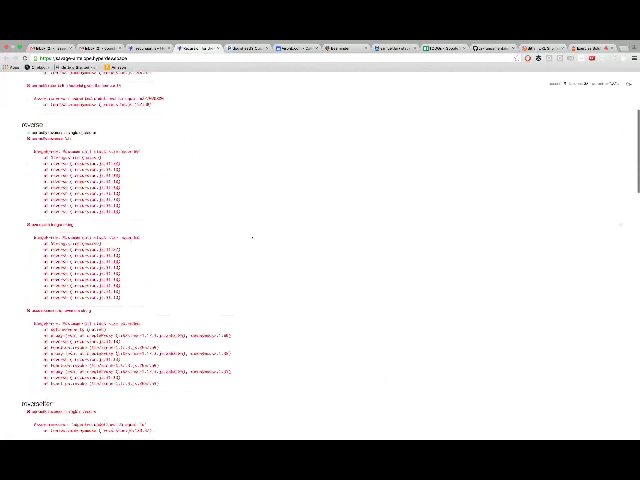
{"action": "scroll", "coordinate": [252, 237], "scroll_direction": "up", "scroll_amount": 1}
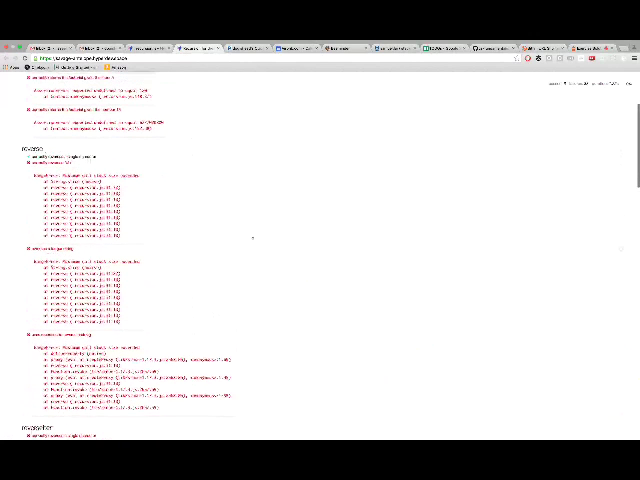
{"action": "scroll", "coordinate": [252, 237], "scroll_direction": "up", "scroll_amount": 1}
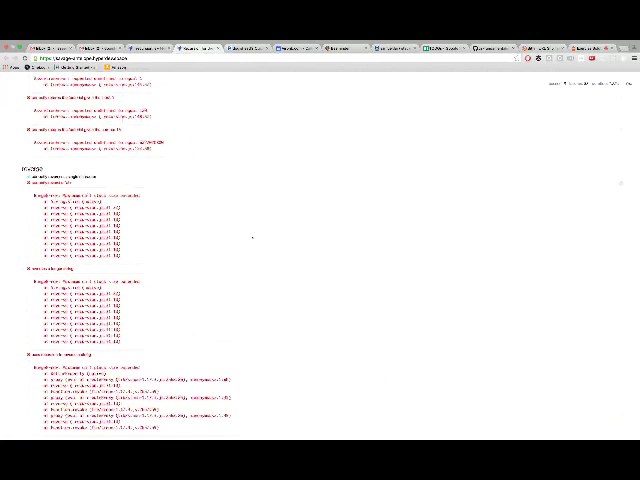
Go from the failing reverse tests back to recursion.js and select the base-case 1.
{"action": "key", "text": "ctrl+shift+Tab"}
{"action": "double_click", "coordinate": [325, 199]}
{"action": "type", "text": "0"}
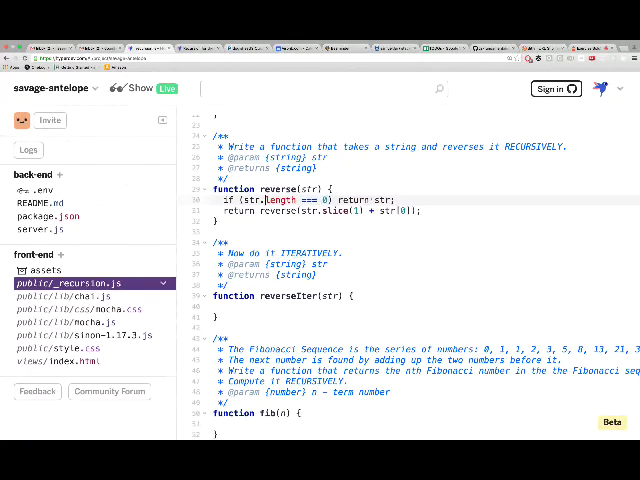
Set the base case back to length 0 and review the str.slice(1) return expression.
{"action": "key", "text": "ctrl+shift+Right"}
{"action": "key", "text": "ctrl+shift+Right"}
{"action": "key", "text": "ctrl+shift+Right"}
{"action": "key", "text": "Right"}
{"action": "key", "text": "Down"}
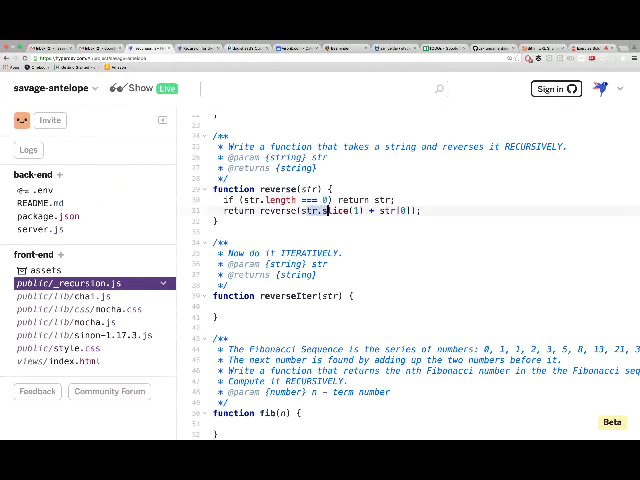
{"action": "key", "text": "ctrl+shift+Left"}
{"action": "key", "text": "ctrl+shift+Left"}
{"action": "key", "text": "ctrl+shift+Left"}
{"action": "key", "text": "Left"}
{"action": "key", "text": "ctrl+shift+Right"}
{"action": "key", "text": "ctrl+shift+Right"}
{"action": "key", "text": "ctrl+shift+Right"}
{"action": "key", "text": "ctrl+shift+Right"}
{"action": "key", "text": "shift+Left"}
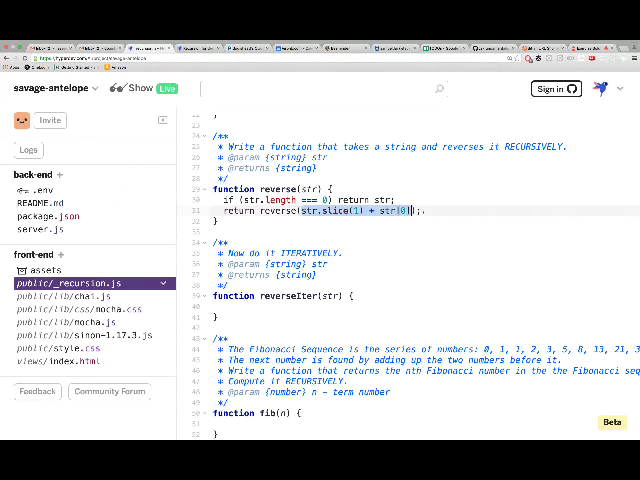
{"action": "key", "text": "Right"}
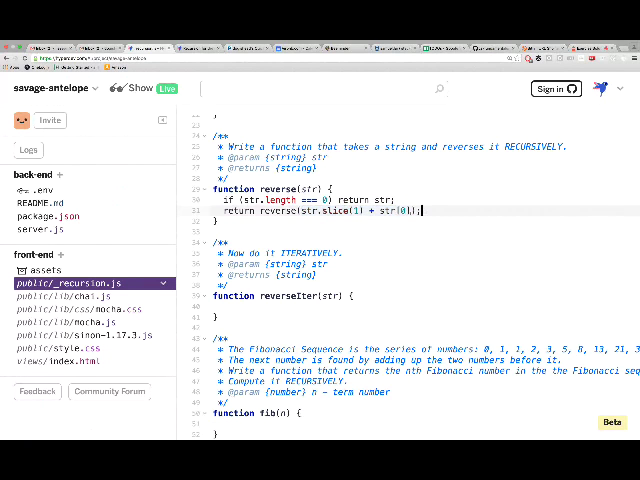
{"action": "key", "text": "ctrl+Right"}
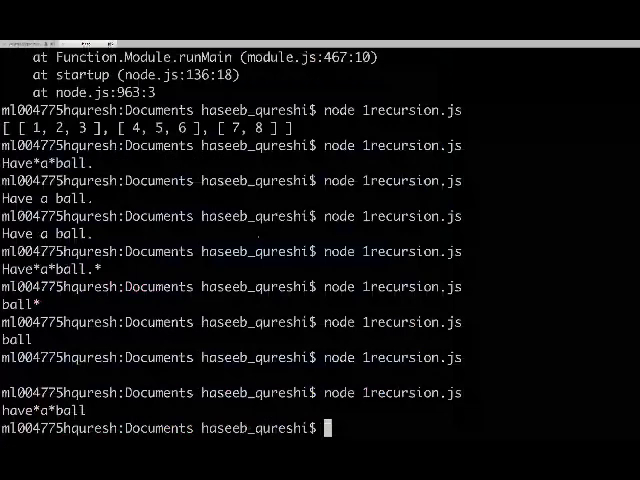
{"action": "type", "text": "node"}
Clear the terminal, start the node REPL, and go back to the editor.
{"action": "key", "text": "BackSpace"}
{"action": "key", "text": "BackSpace"}
{"action": "key", "text": "BackSpace"}
{"action": "key", "text": "ctrl+l"}
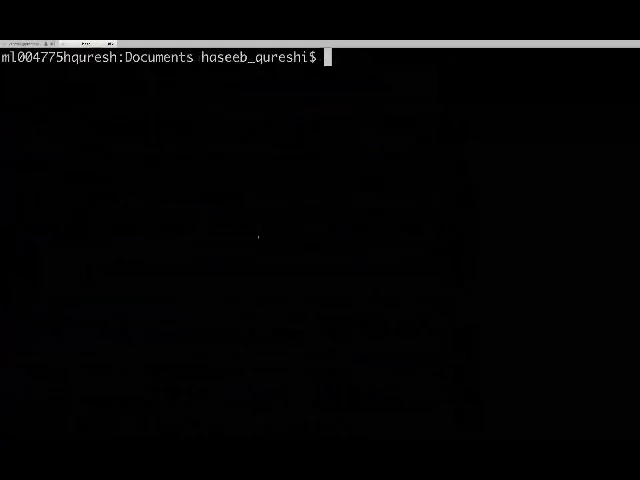
{"action": "type", "text": "node"}
{"action": "key", "text": "Return"}
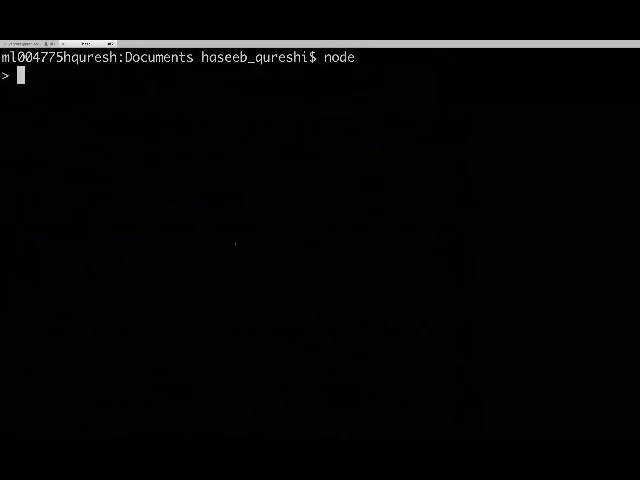
{"action": "key", "text": "super+Tab"}
{"action": "key", "text": "super+Tab"}
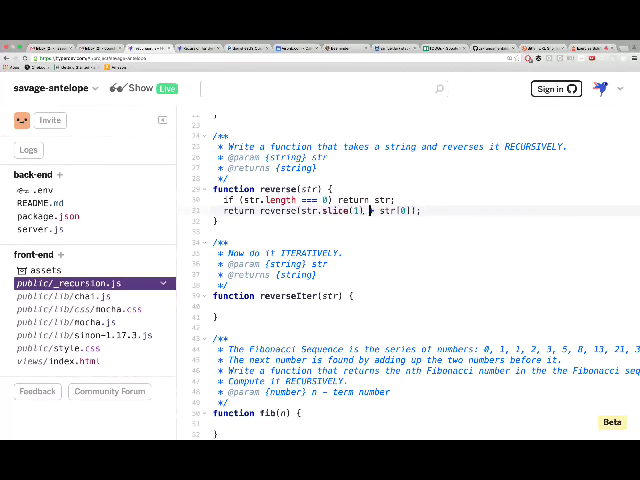
{"action": "type", "text": ")"}
{"action": "type", "text": ")"}
Remove the extra closing parenthesis so the line returns reverse(str.slice(1)) + str[0].
{"action": "key", "text": "End"}
{"action": "key", "text": "Left"}
{"action": "key", "text": "BackSpace"}
{"action": "key", "text": "shift+Left"}
{"action": "key", "text": "shift+Left"}
{"action": "key", "text": "shift+Left"}
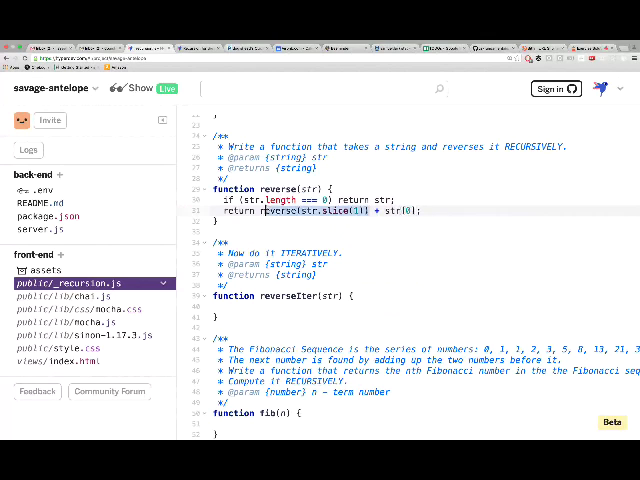
{"action": "key", "text": "ctrl+shift+Left"}
{"action": "key", "text": "ctrl+shift+Left"}
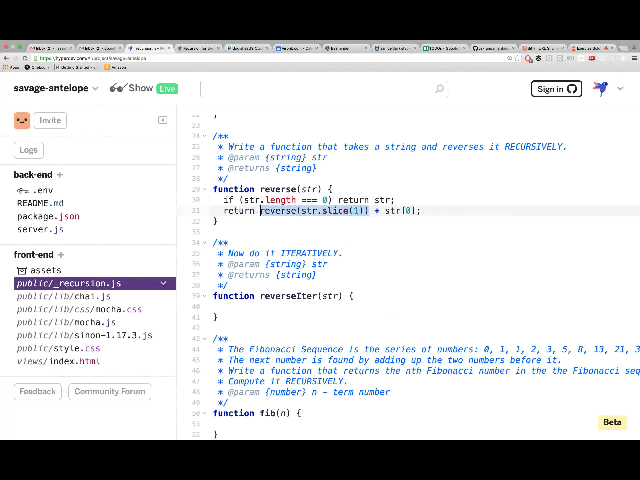
{"action": "key", "text": "shift+Down"}
{"action": "key", "text": "Left"}
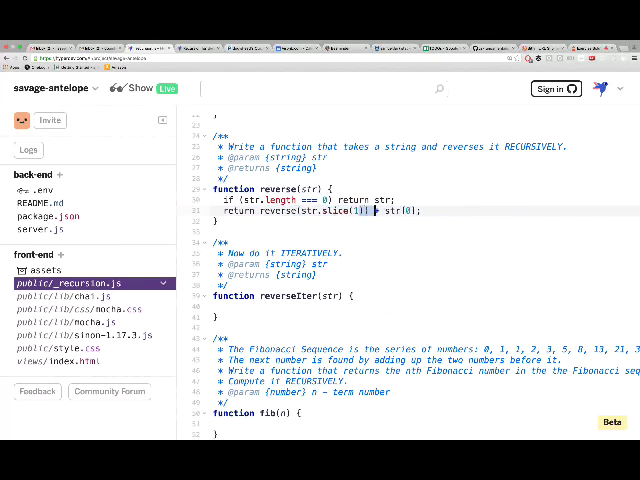
{"action": "key", "text": "shift+Left"}
{"action": "key", "text": "shift+Left"}
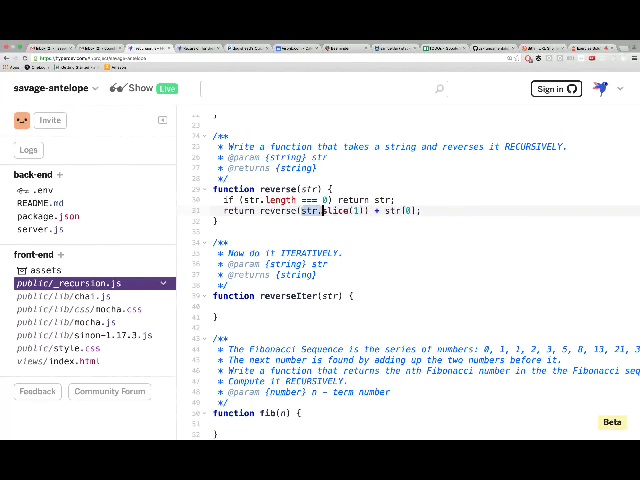
{"action": "key", "text": "ctrl+shift+Left"}
{"action": "key", "text": "ctrl+shift+Left"}
Add the "ello" => "olle" and "elloh" notes below reverse, then delete them.
{"action": "key", "text": "Down"}
{"action": "key", "text": "Down"}
{"action": "key", "text": "Return"}
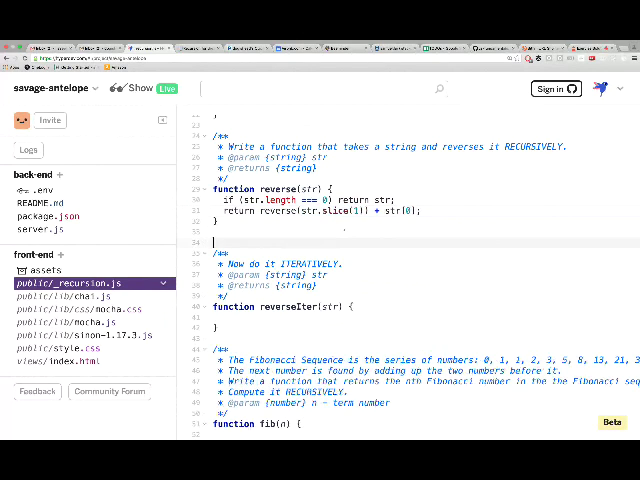
{"action": "type", "text": "\"ello\" => \"olle\""}
{"action": "key", "text": "Return"}
{"action": "type", "text": "\"elloh"}
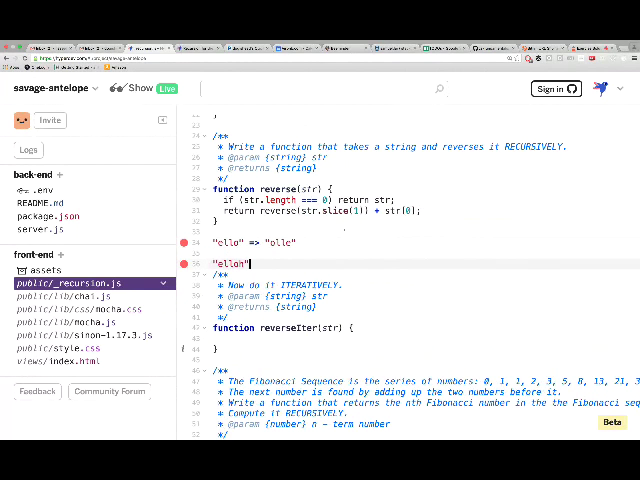
{"action": "left_click_drag", "start_coordinate": [248, 263], "coordinate": [212, 232]}
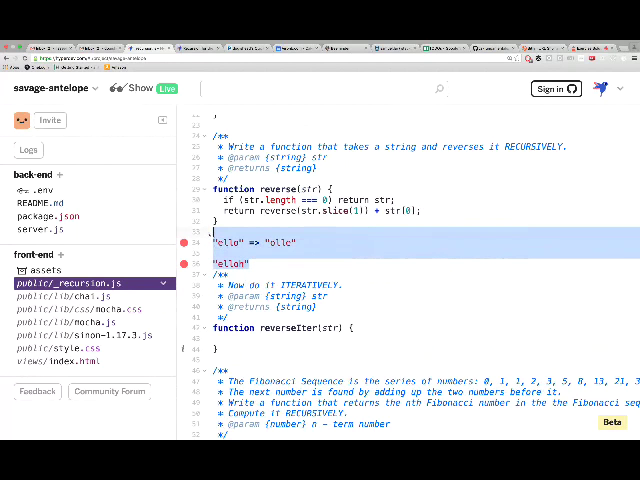
{"action": "key", "text": "BackSpace"}
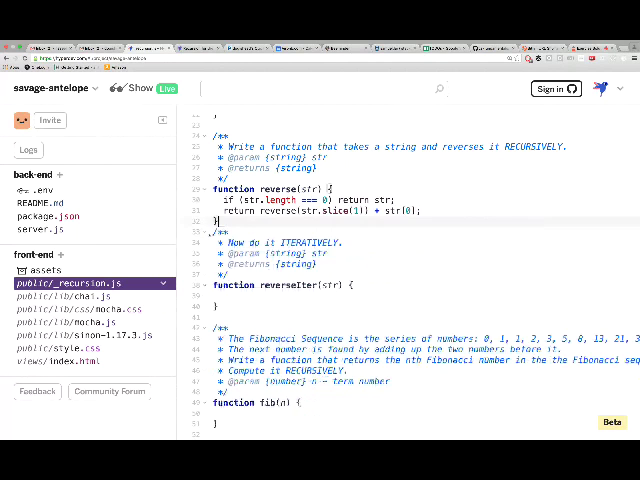
{"action": "key", "text": "Return"}
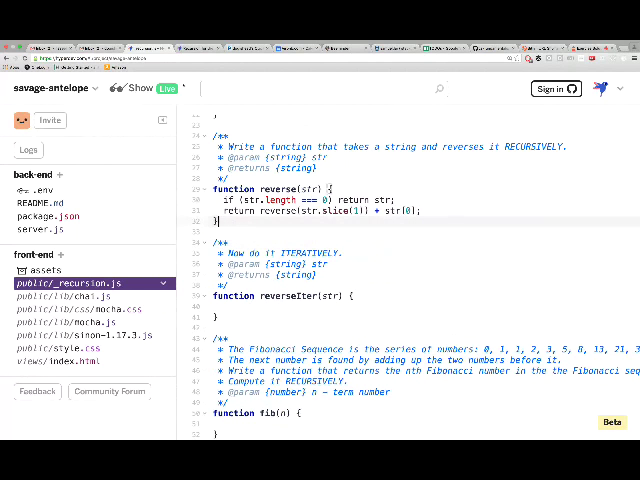
Confirm the reverse tests pass in Mocha, expand one test's source, then return to Node.
{"action": "key", "text": "ctrl+Tab"}
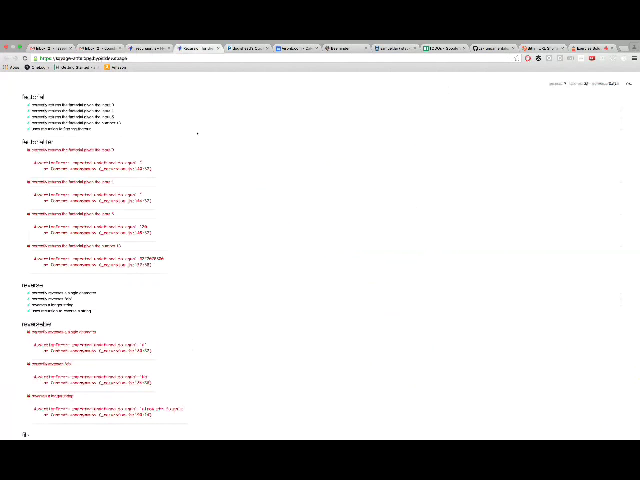
{"action": "scroll", "coordinate": [197, 133], "scroll_direction": "down", "scroll_amount": 2}
{"action": "mouse_move", "coordinate": [95, 261]}
{"action": "left_mouse_down"}
{"action": "mouse_move", "coordinate": [20, 234]}
{"action": "mouse_move", "coordinate": [95, 262]}
{"action": "left_mouse_up"}
{"action": "left_click", "coordinate": [95, 262]}
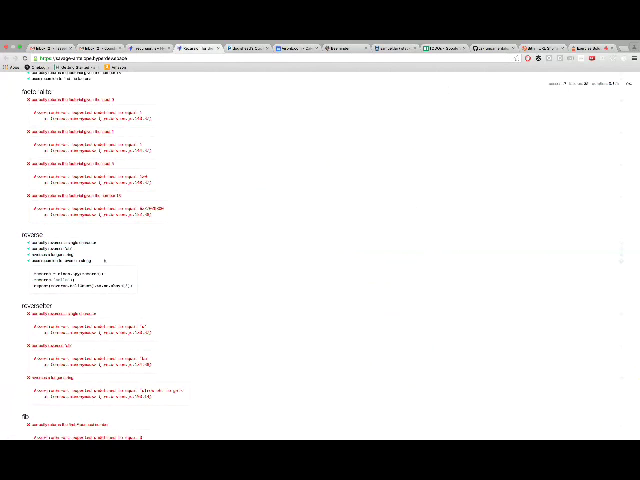
{"action": "key", "text": "super+Tab"}
{"action": "key", "text": "super+Tab"}
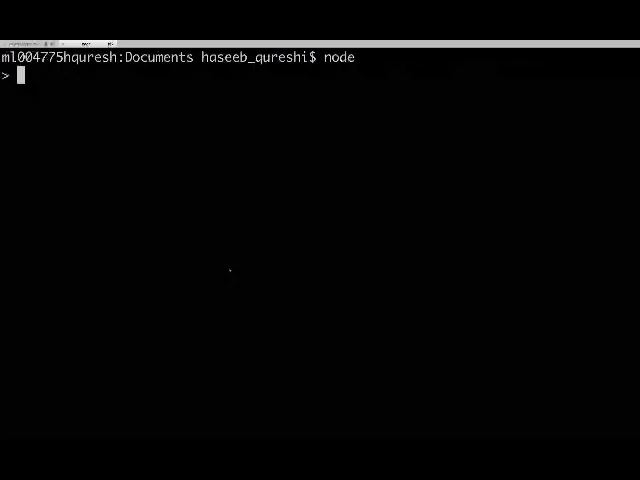
In the Node REPL, evaluate str.slice(1) + str[0] with str = "hello", getting 'elloh'.
{"action": "key", "text": "Up"}
{"action": "key", "text": "Return"}
{"action": "type", "text": "str"}
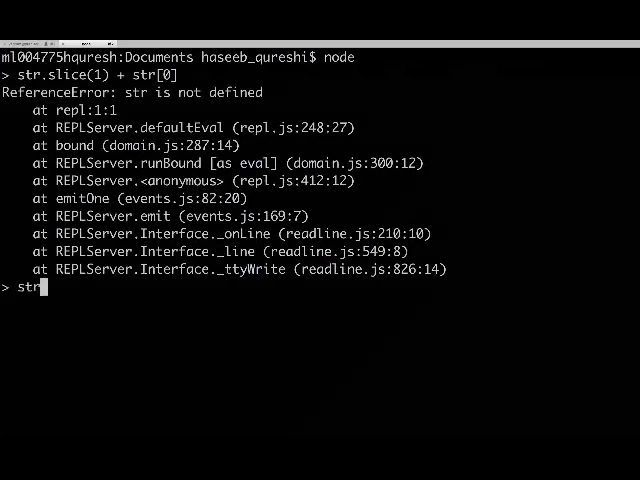
{"action": "type", "text": " = \"hello\""}
{"action": "key", "text": "Return"}
{"action": "key", "text": "Up"}
{"action": "key", "text": "Up"}
{"action": "key", "text": "Up"}
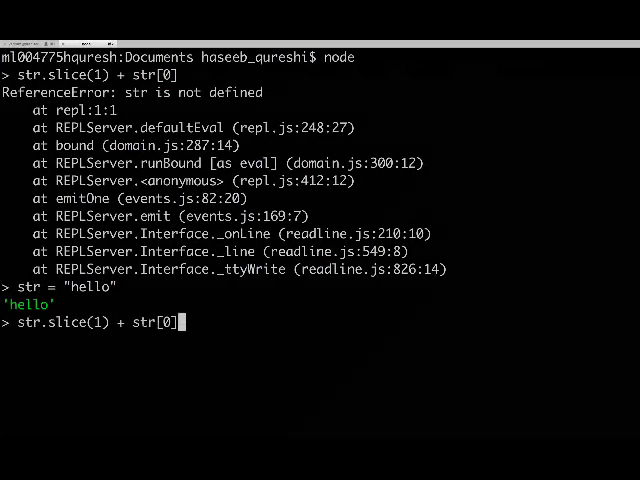
{"action": "key", "text": "Return"}
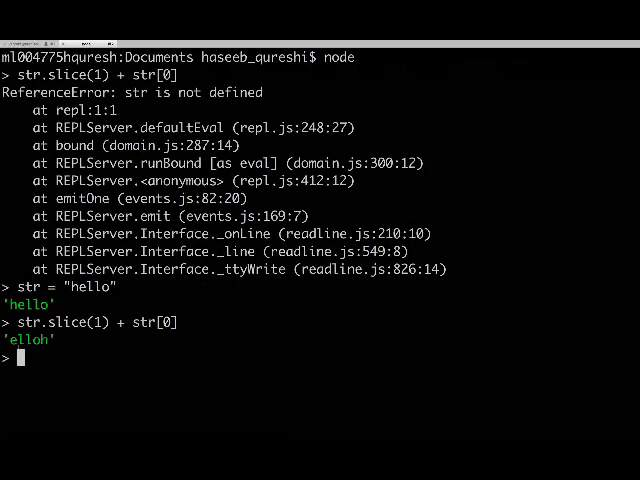
{"action": "left_click_drag", "start_coordinate": [10, 340], "coordinate": [48, 340]}
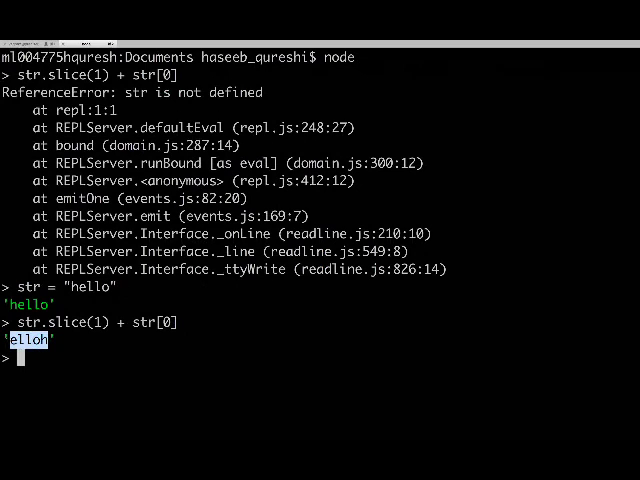
{"action": "left_click", "coordinate": [60, 340]}
{"action": "double_click", "coordinate": [20, 340]}
{"action": "left_click", "coordinate": [60, 360]}
Switch desktops past the editor and Keynote slides to Chrome's Mocha results.
{"action": "key", "text": "ctrl+Right"}
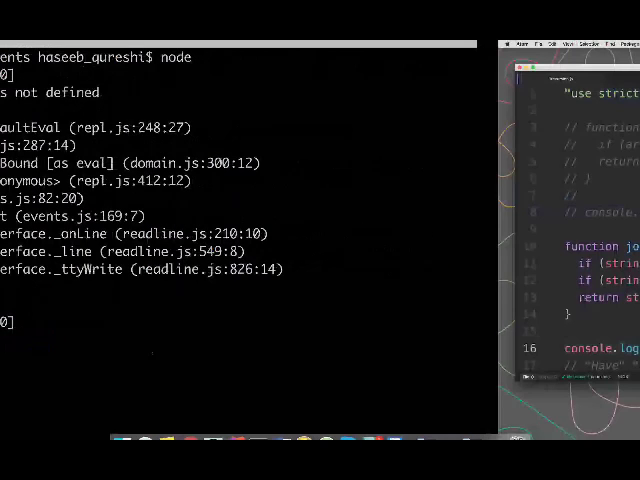
{"action": "key", "text": "ctrl+Right"}
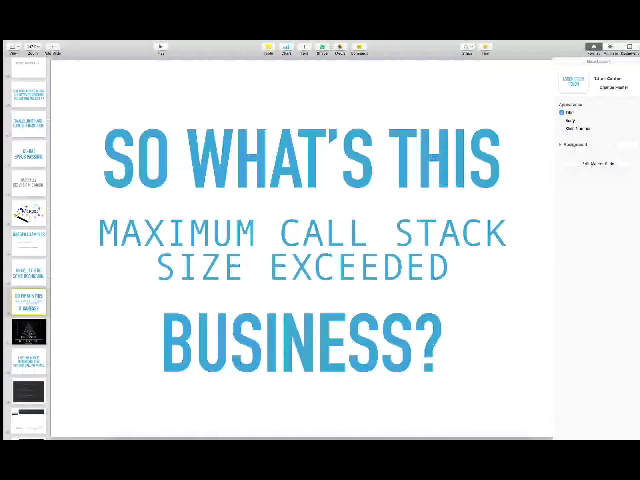
{"action": "key", "text": "ctrl+Right"}
{"action": "scroll", "coordinate": [160, 200], "scroll_direction": "down", "scroll_amount": 5}
{"action": "scroll", "coordinate": [160, 200], "scroll_direction": "down", "scroll_amount": 3}
{"action": "scroll", "coordinate": [160, 262], "scroll_direction": "down", "scroll_amount": 1}
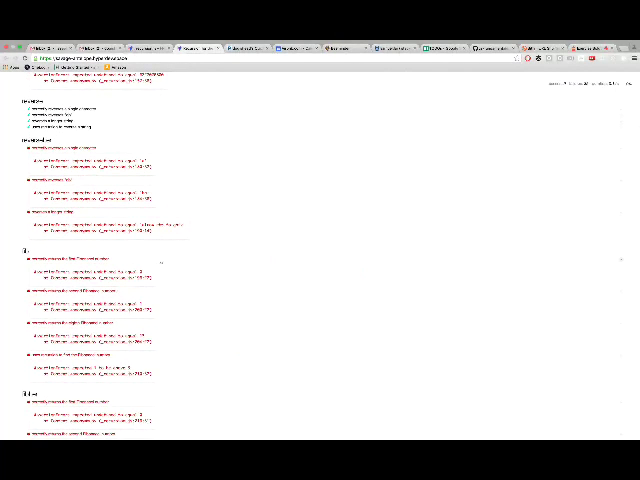
Return to HyperDev's recursion.js and place the caret inside the empty fib body.
{"action": "key", "text": "ctrl+shift+Tab"}
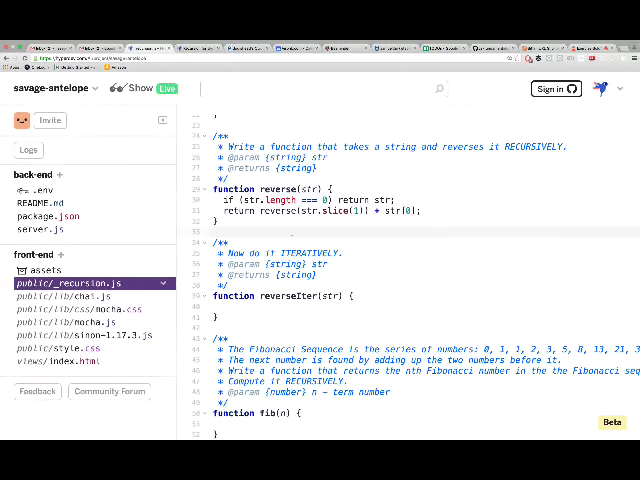
{"action": "scroll", "coordinate": [400, 280], "scroll_direction": "down", "scroll_amount": 3}
{"action": "scroll", "coordinate": [400, 280], "scroll_direction": "down", "scroll_amount": 4}
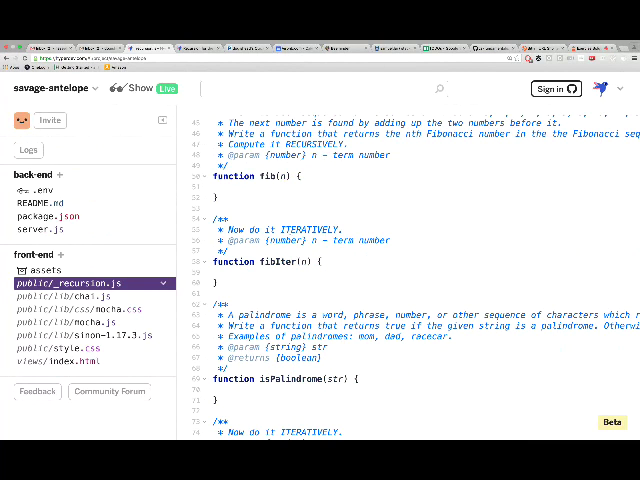
{"action": "left_click", "coordinate": [400, 186]}
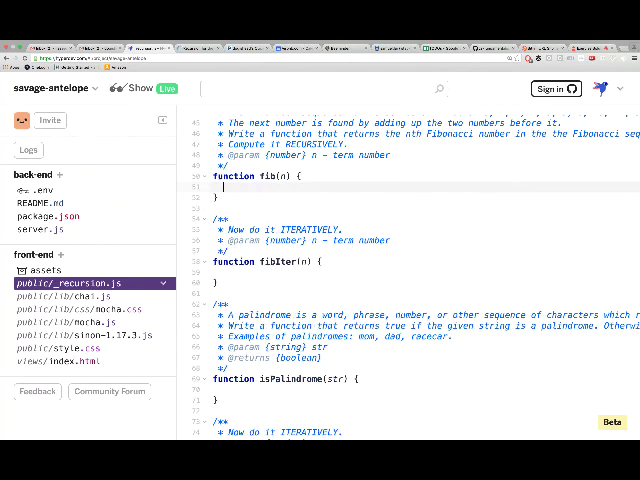
{"action": "scroll", "coordinate": [400, 280], "scroll_direction": "up", "scroll_amount": 2}
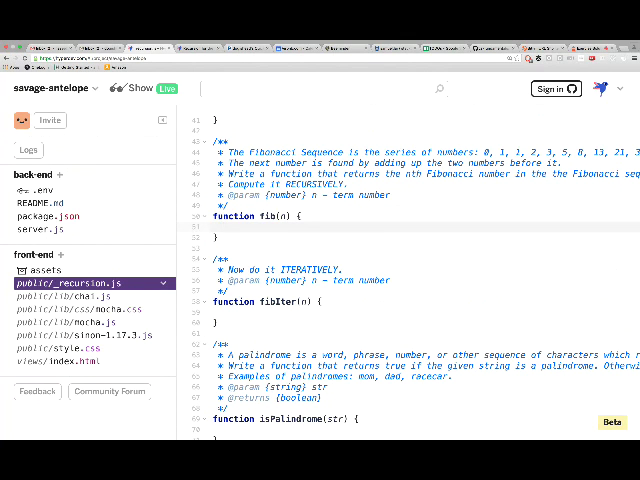
Below fib, write the comment // 0, 1, 1, 2, 3, 5, 8, 13.
{"action": "key", "text": "Down"}
{"action": "key", "text": "End"}
{"action": "key", "text": "Return"}
{"action": "type", "text": "//"}
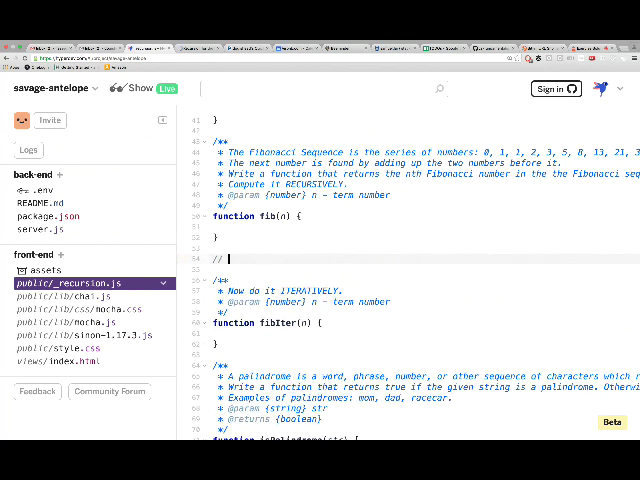
{"action": "type", "text": " 0, 1, 1, "}
{"action": "type", "text": " 2, 3, 4, 5"}
{"action": "key", "text": "BackSpace"}
{"action": "key", "text": "BackSpace"}
{"action": "key", "text": "BackSpace"}
{"action": "key", "text": "BackSpace"}
{"action": "type", "text": "5, 8, 13"}
{"action": "key", "text": "Return"}
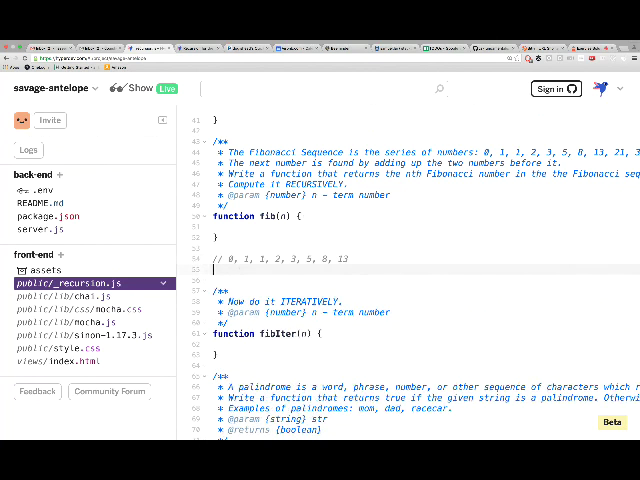
Highlight successive number groups in the sequence comment, then open a new line below it.
{"action": "left_click_drag", "start_coordinate": [245, 259], "coordinate": [229, 259]}
{"action": "left_click", "coordinate": [247, 259]}
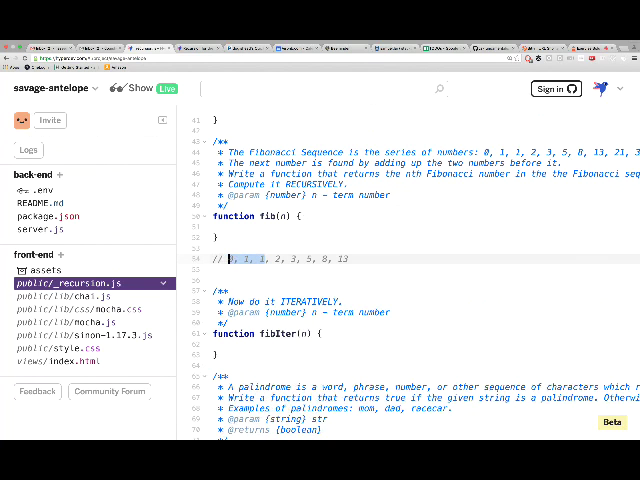
{"action": "left_click", "coordinate": [229, 259]}
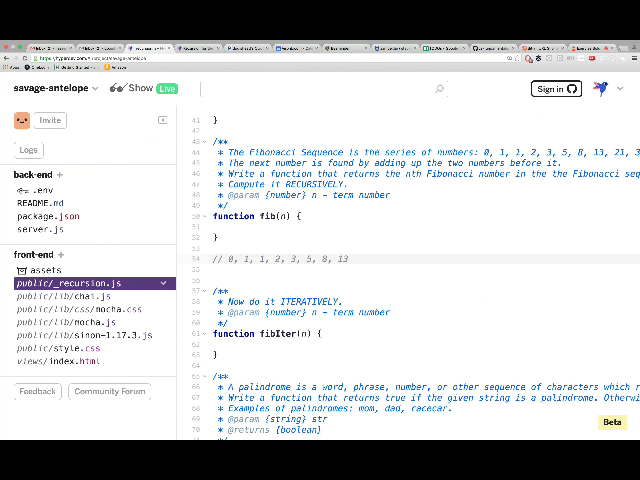
{"action": "mouse_move", "coordinate": [265, 259]}
{"action": "left_mouse_down"}
{"action": "mouse_move", "coordinate": [275, 259]}
{"action": "mouse_move", "coordinate": [240, 259]}
{"action": "left_mouse_up"}
{"action": "left_click", "coordinate": [240, 259]}
{"action": "left_click_drag", "start_coordinate": [296, 259], "coordinate": [262, 259]}
{"action": "left_click", "coordinate": [327, 259]}
{"action": "left_click_drag", "start_coordinate": [327, 259], "coordinate": [291, 259]}
{"action": "left_click_drag", "start_coordinate": [348, 259], "coordinate": [296, 259]}
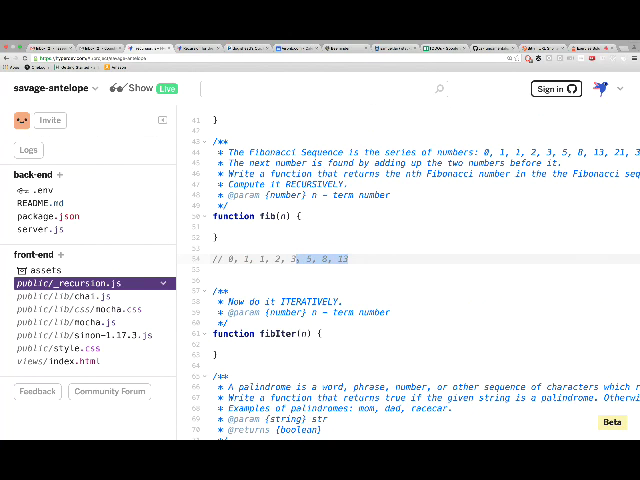
{"action": "left_click", "coordinate": [344, 259]}
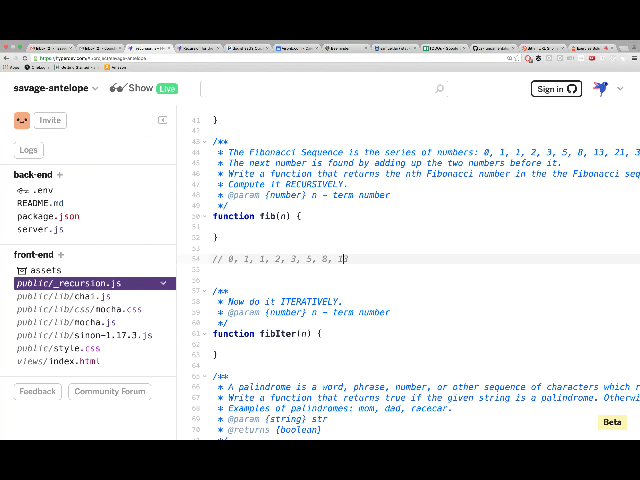
{"action": "key", "text": "Return"}
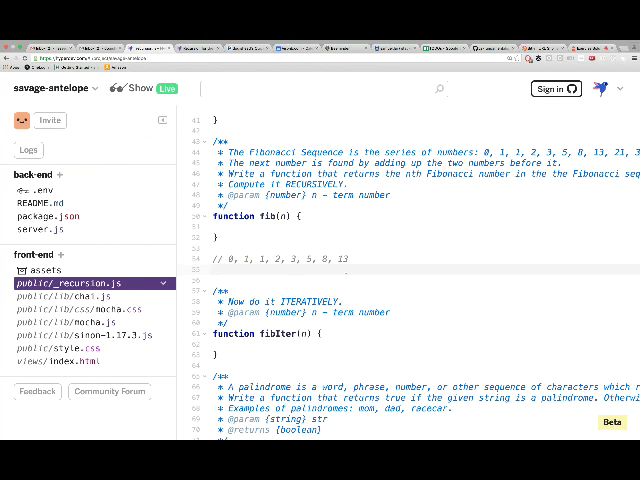
{"action": "type", "text": "fib(5)"}
Under the comment, write the index row 1–8 and the line fib(6) = fib(5) + fib(4).
{"action": "key", "text": "BackSpace"}
{"action": "key", "text": "BackSpace"}
{"action": "key", "text": "BackSpace"}
{"action": "key", "text": "BackSpace"}
{"action": "key", "text": "BackSpace"}
{"action": "key", "text": "BackSpace"}
{"action": "type", "text": "1 2 3 4 5 6 7 8"}
{"action": "key", "text": "Return"}
{"action": "key", "text": "Return"}
{"action": "type", "text": "fib(5) = fib(6"}
{"action": "key", "text": "BackSpace"}
{"action": "type", "text": ") +"}
{"action": "key", "text": "BackSpace"}
{"action": "key", "text": "BackSpace"}
{"action": "key", "text": "BackSpace"}
{"action": "type", "text": "5) + fib(4)"}
{"action": "left_click_drag", "start_coordinate": [311, 269], "coordinate": [306, 269]}
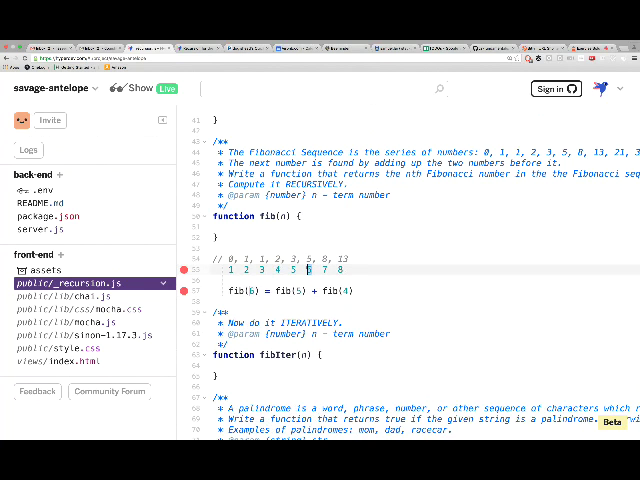
{"action": "left_click", "coordinate": [360, 290]}
Add the general rule fib(n) = fib(n - 1) + fib(n - 2), then select the scratch lines above it.
{"action": "key", "text": "Return"}
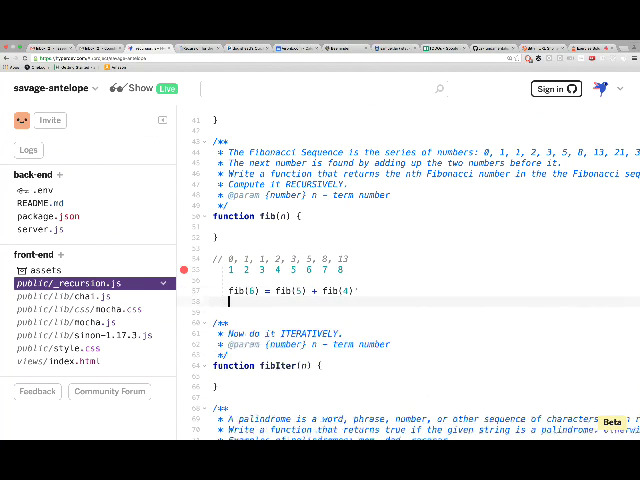
{"action": "type", "text": "fib()n) = fib(n - 1) + fib(n- 2"}
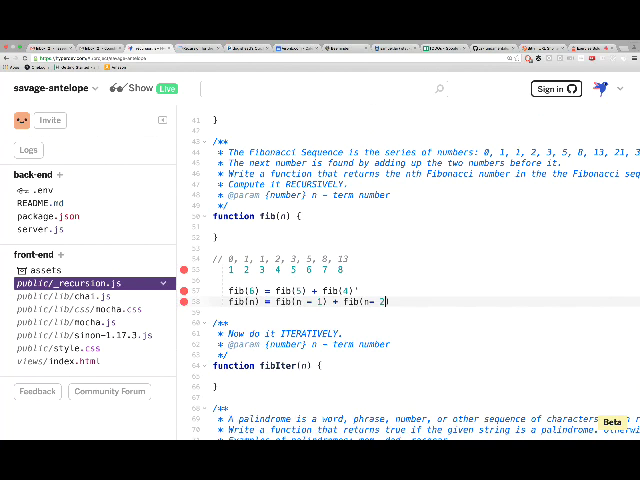
{"action": "key", "text": "BackSpace"}
{"action": "key", "text": "BackSpace"}
{"action": "key", "text": "BackSpace"}
{"action": "type", "text": "- 2)"}
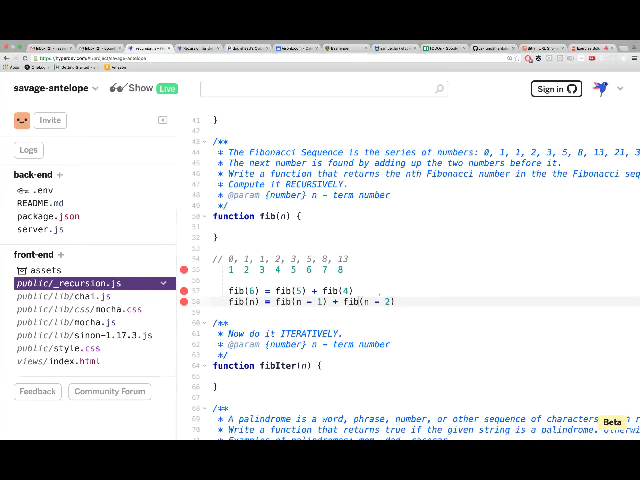
{"action": "key", "text": "shift+Up"}
{"action": "key", "text": "shift+Up"}
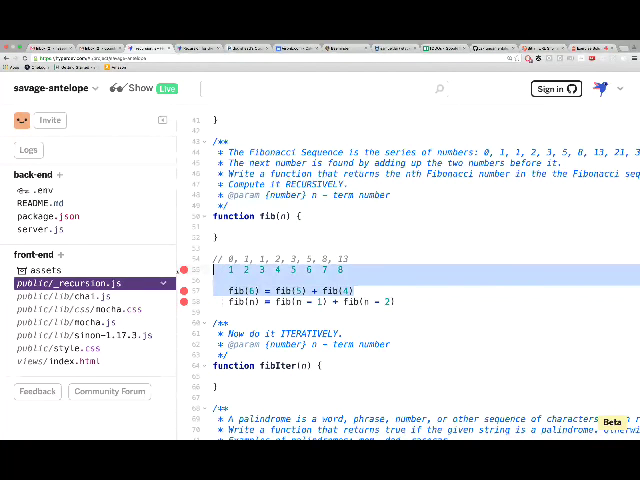
Delete the scratch lines and comment out the fib(n) recurrence line.
{"action": "key", "text": "BackSpace"}
{"action": "key", "text": "Down"}
{"action": "key", "text": "ctrl+slash"}
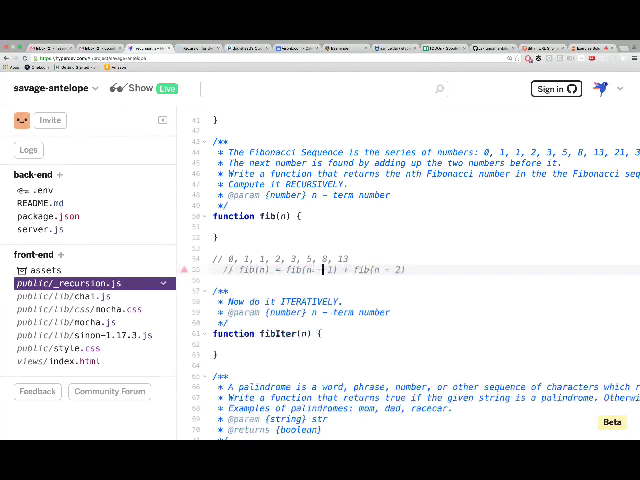
Make fib return fib(n - 1) + fib(n - 2), with a blank line above the return.
{"action": "key", "text": "Up"}
{"action": "key", "text": "Up"}
{"action": "key", "text": "Up"}
{"action": "type", "text": "return fib(n - 1) + fib(n - 2);"}
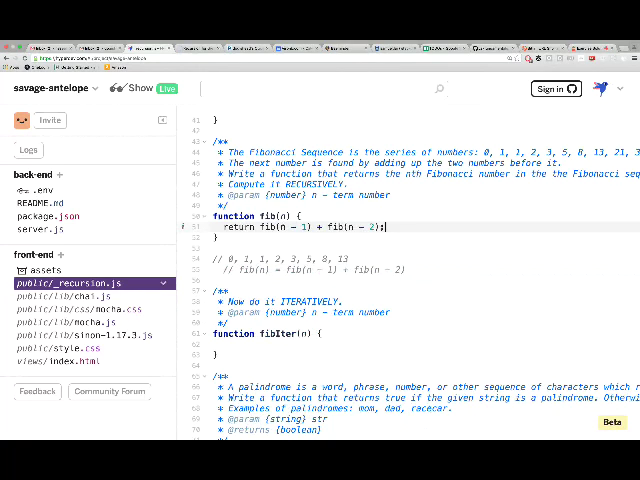
{"action": "key", "text": "Up"}
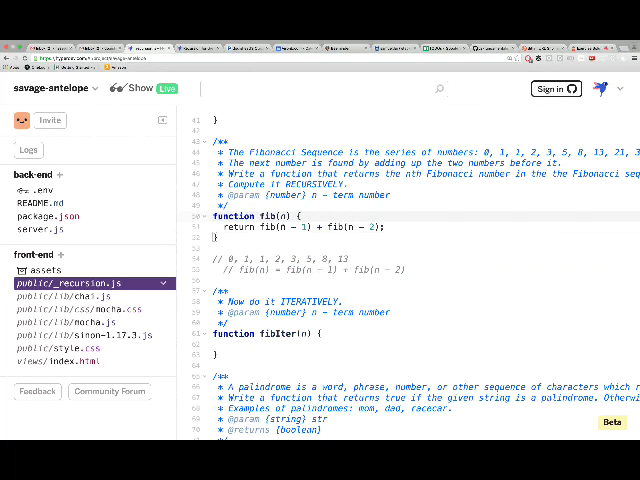
{"action": "key", "text": "Return"}
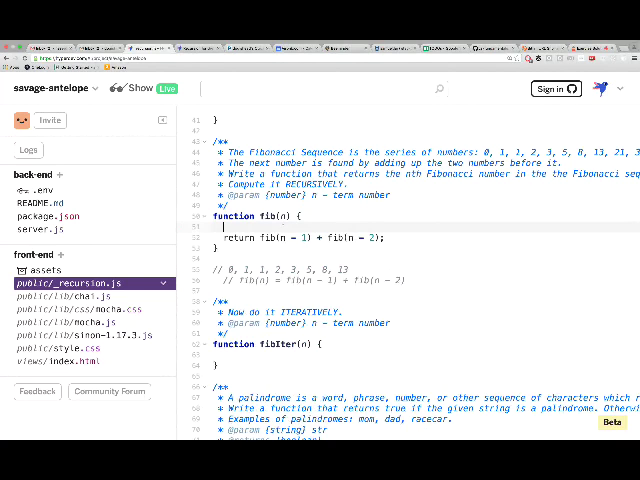
Start fib with the base case if (n === 1) return 0; and review the function.
{"action": "left_click", "coordinate": [231, 269]}
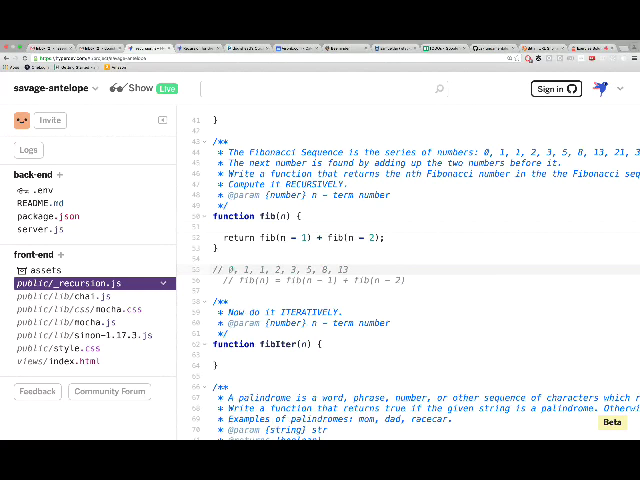
{"action": "key", "text": "Up"}
{"action": "key", "text": "Up"}
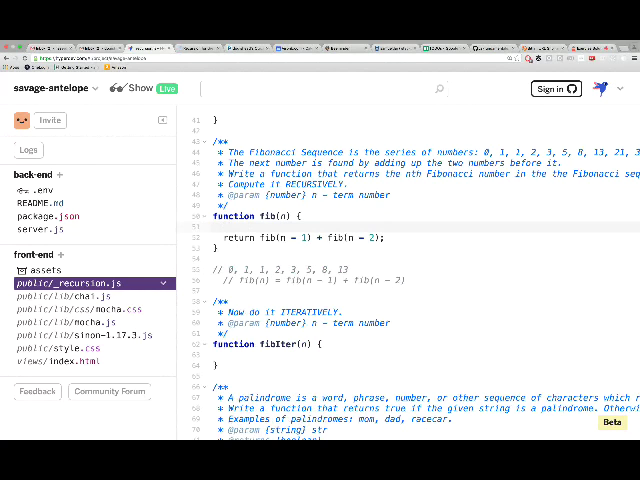
{"action": "type", "text": "fib"}
{"action": "key", "text": "BackSpace"}
{"action": "key", "text": "BackSpace"}
{"action": "key", "text": "BackSpace"}
{"action": "type", "text": "if (n === 1) return 0"}
{"action": "type", "text": ";"}
{"action": "key", "text": "shift+Down"}
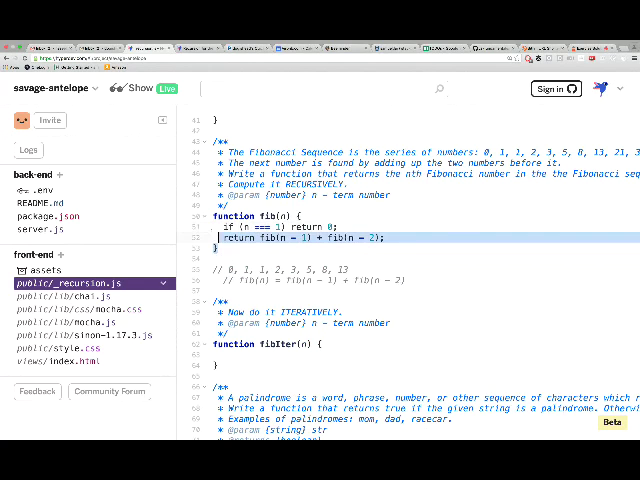
{"action": "key", "text": "shift+Up"}
{"action": "key", "text": "shift+Up"}
{"action": "key", "text": "shift+Up"}
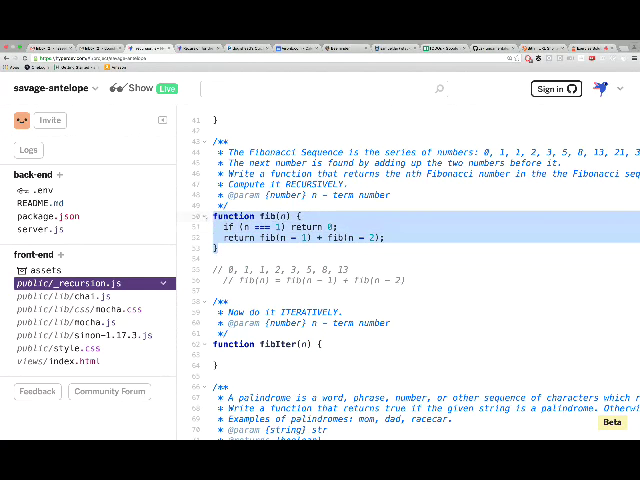
{"action": "left_click", "coordinate": [233, 226]}
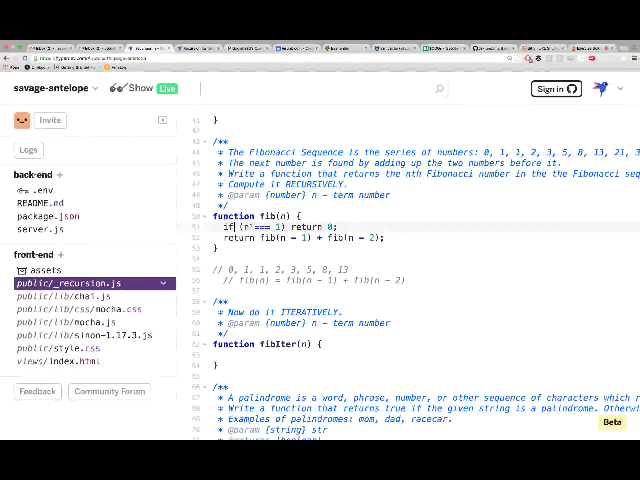
{"action": "key", "text": "ctrl+Tab"}
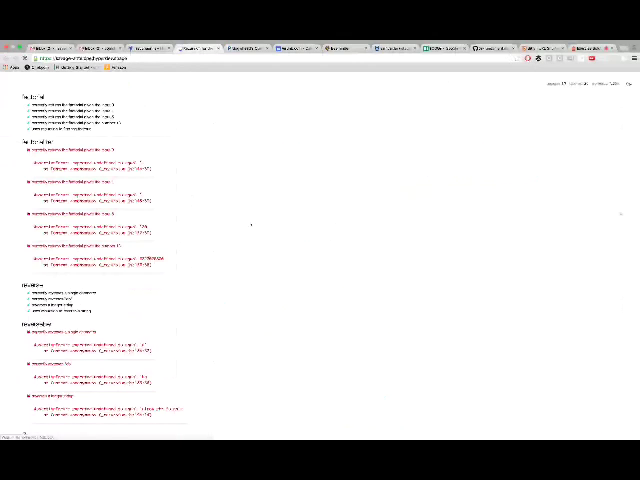
{"action": "scroll", "coordinate": [251, 226], "scroll_direction": "down", "scroll_amount": 3}
{"action": "scroll", "coordinate": [239, 250], "scroll_direction": "down", "scroll_amount": 4}
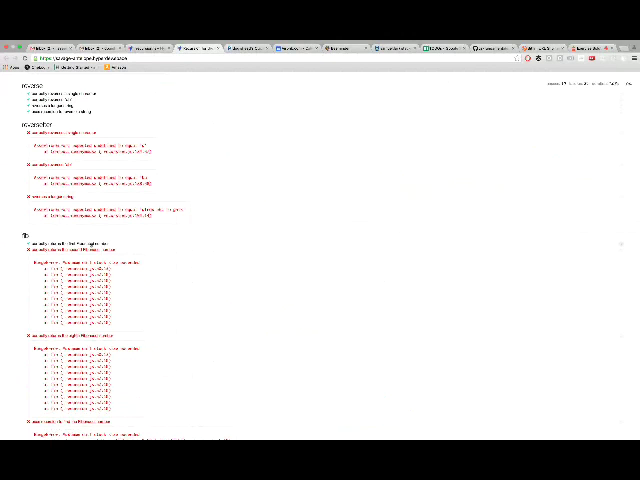
{"action": "key", "text": "ctrl+shift+Tab"}
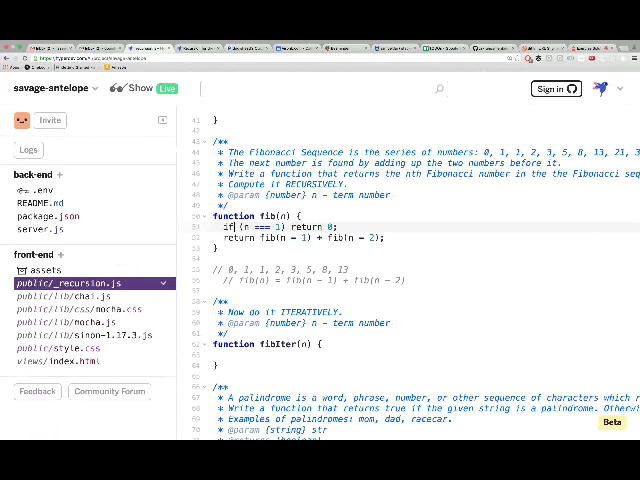
{"action": "left_click", "coordinate": [284, 216]}
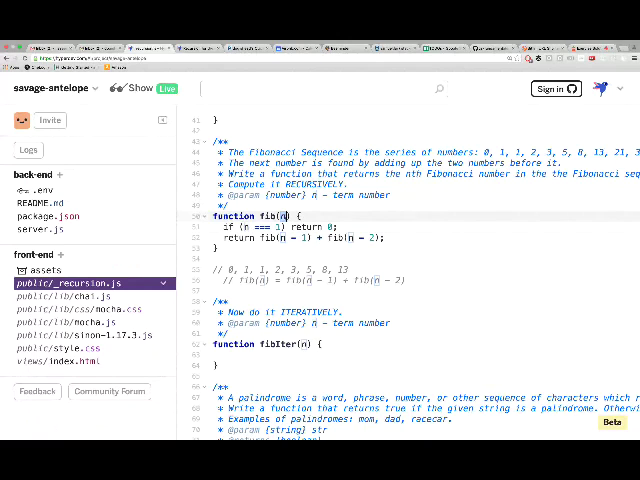
{"action": "type", "text": "2"}
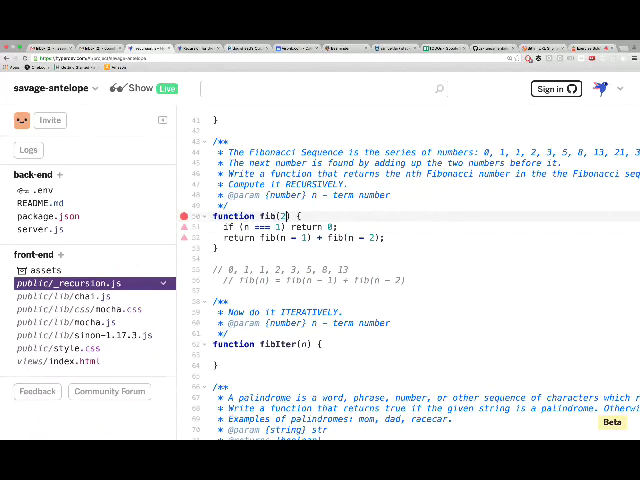
{"action": "left_click_drag", "start_coordinate": [224, 227], "coordinate": [333, 227]}
{"action": "left_click", "coordinate": [233, 237]}
{"action": "left_click_drag", "start_coordinate": [233, 237], "coordinate": [349, 237]}
{"action": "key", "text": "Delete"}
{"action": "key", "text": "BackSpace"}
{"action": "type", "text": "0"}
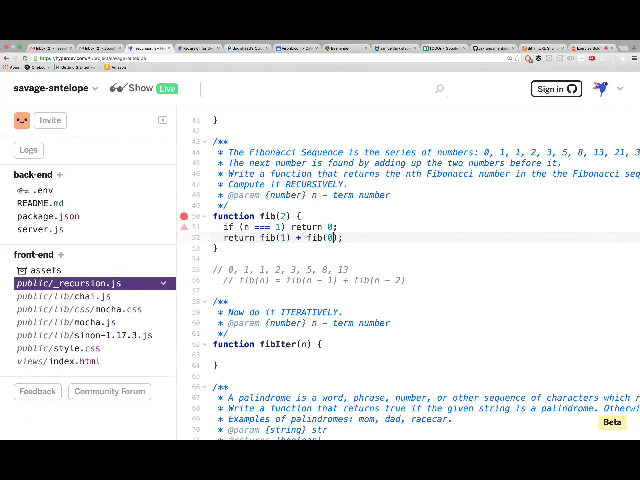
{"action": "double_click", "coordinate": [272, 237]}
{"action": "left_click", "coordinate": [293, 227]}
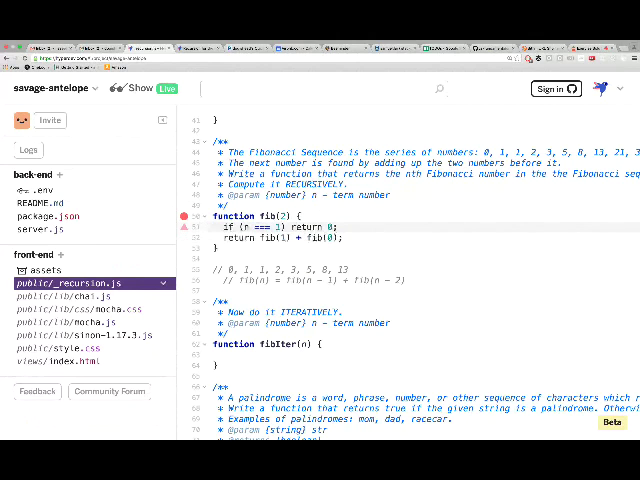
{"action": "left_click_drag", "start_coordinate": [224, 227], "coordinate": [275, 216]}
{"action": "key", "text": "Down"}
{"action": "key", "text": "Down"}
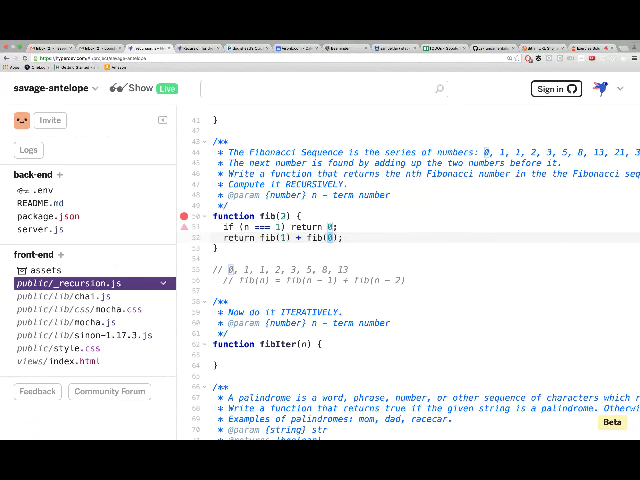
{"action": "key", "text": "Up"}
{"action": "key", "text": "Up"}
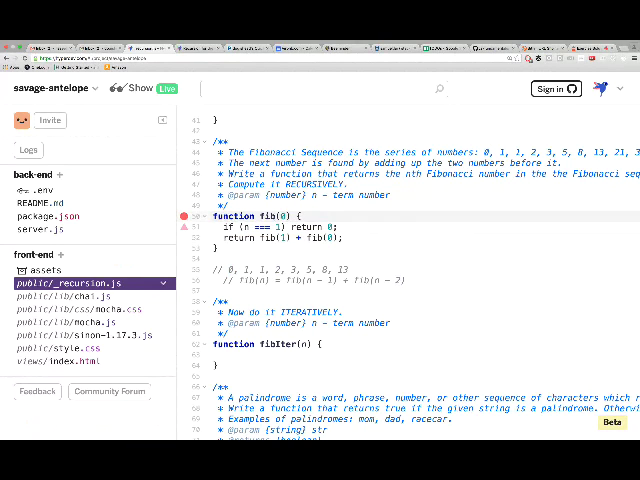
{"action": "key", "text": "shift+Down"}
{"action": "key", "text": "Right"}
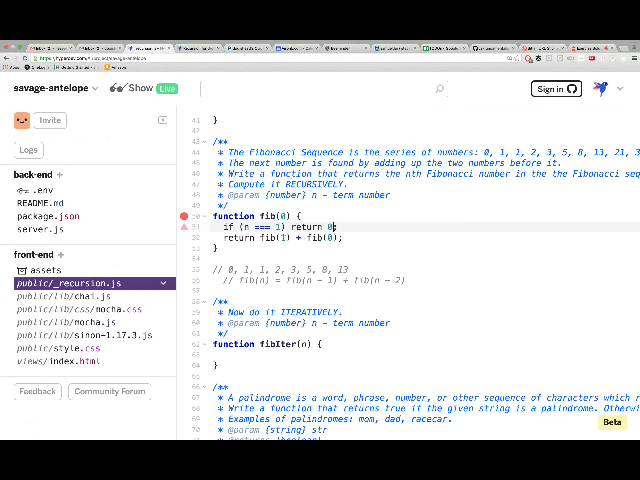
{"action": "key", "text": "Down"}
{"action": "key", "text": "BackSpace"}
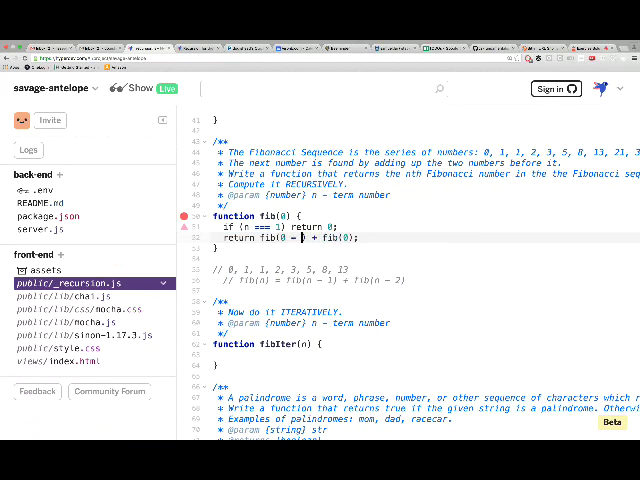
{"action": "type", "text": "0 - 1"}
{"action": "type", "text": " -"}
{"action": "type", "text": "2"}
{"action": "left_click", "coordinate": [286, 216]}
{"action": "type", "text": "n"}
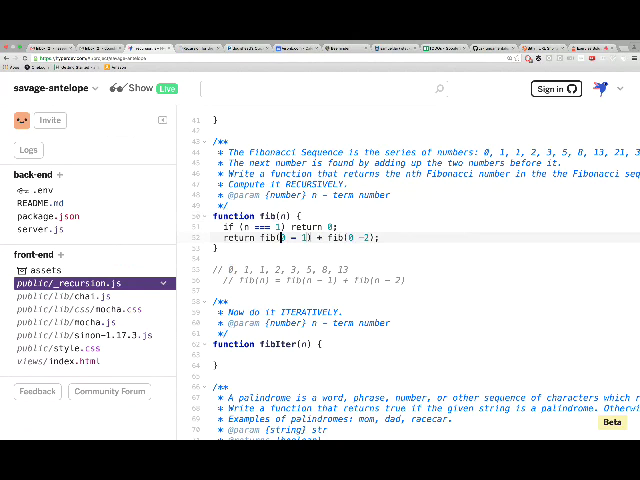
{"action": "double_click", "coordinate": [282, 237]}
{"action": "type", "text": "n"}
{"action": "double_click", "coordinate": [350, 237]}
{"action": "type", "text": "n"}
{"action": "key", "text": "Right"}
{"action": "key", "text": "Right"}
{"action": "left_click", "coordinate": [346, 227]}
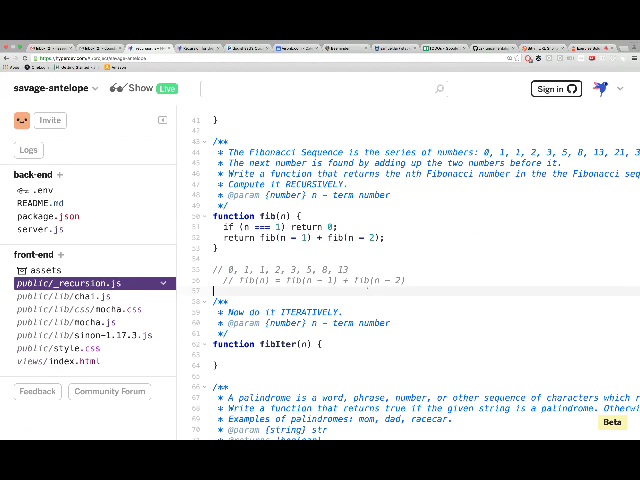
Remove the leading space from the fib(n) formula comment, aligning it under the sequence comment.
{"action": "key", "text": "Down"}
{"action": "key", "text": "Down"}
{"action": "key", "text": "Down"}
{"action": "key", "text": "Home"}
{"action": "key", "text": "BackSpace"}
{"action": "key", "text": "End"}
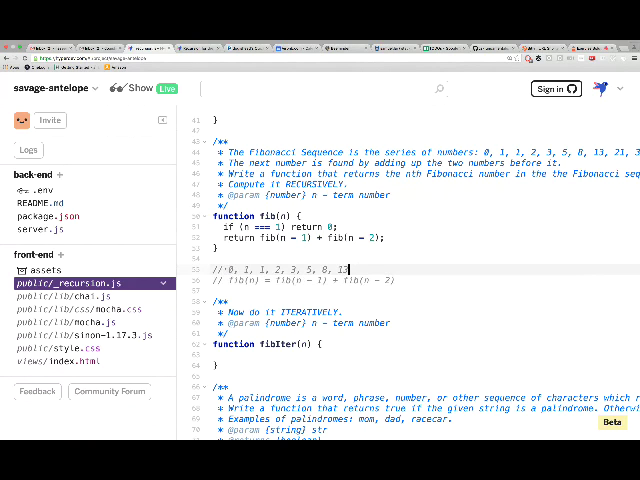
{"action": "left_click_drag", "start_coordinate": [246, 269], "coordinate": [231, 269]}
{"action": "left_click", "coordinate": [281, 227]}
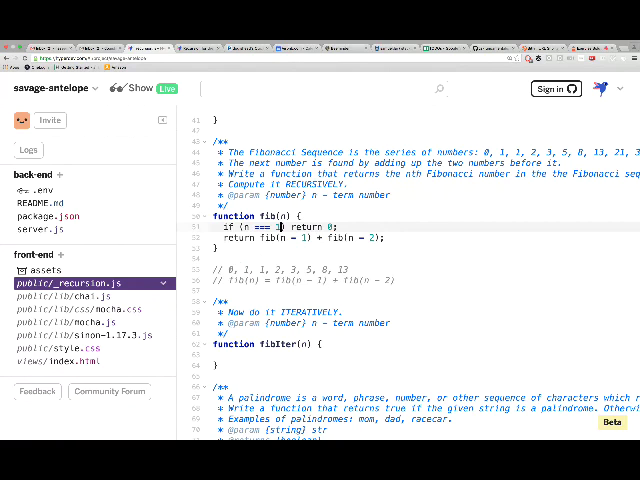
{"action": "left_click_drag", "start_coordinate": [236, 269], "coordinate": [222, 269]}
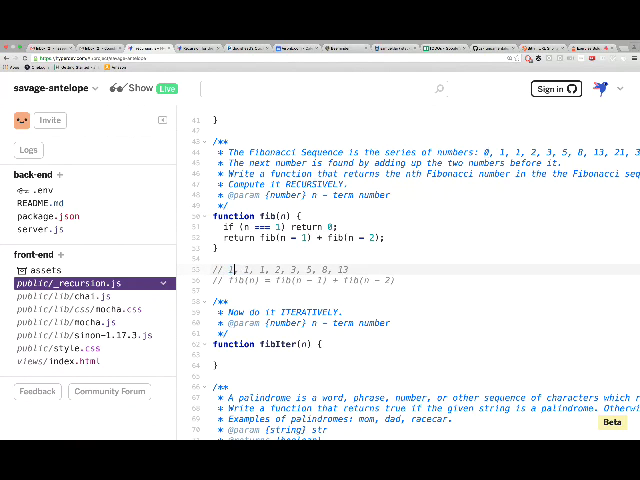
{"action": "type", "text": "1, 2"}
{"action": "type", "text": "0,"}
{"action": "left_click", "coordinate": [333, 227]}
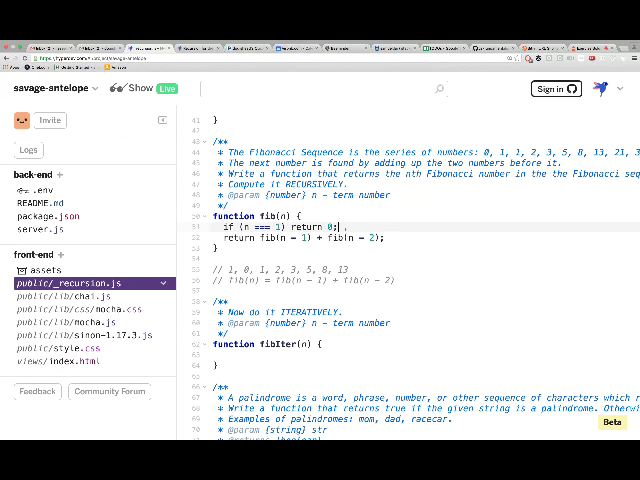
Add the second base case if (n === 2) return 1; and fix a stray character in fib(n - 2).
{"action": "key", "text": "Return"}
{"action": "type", "text": "if (n =="}
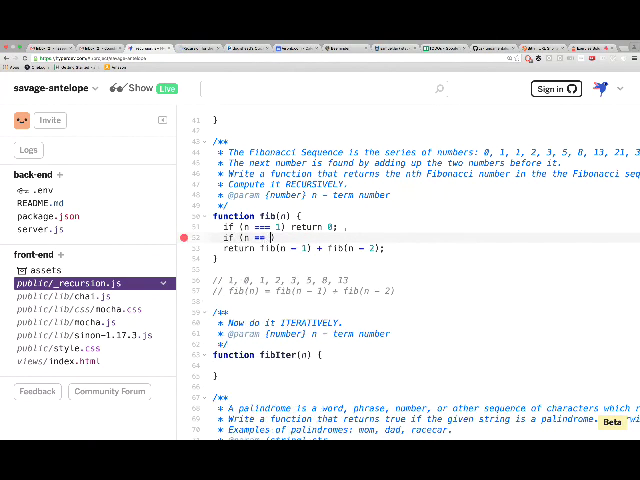
{"action": "type", "text": " 1)"}
{"action": "key", "text": "Left"}
{"action": "key", "text": "Left"}
{"action": "type", "text": "="}
{"action": "key", "text": "BackSpace"}
{"action": "type", "text": "2"}
{"action": "key", "text": "Right"}
{"action": "type", "text": "return 1;"}
{"action": "left_click_drag", "start_coordinate": [224, 280], "coordinate": [244, 280]}
{"action": "type", "text": "0, 1,"}
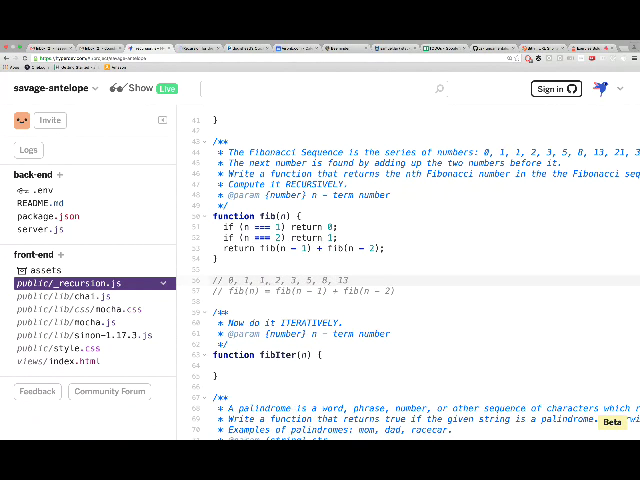
{"action": "key", "text": "End"}
{"action": "key", "text": "Up"}
{"action": "key", "text": "Up"}
{"action": "key", "text": "Left"}
{"action": "key", "text": "Left"}
Check that all fib tests pass in Mocha, with fibIter still failing, then return to recursion.js.
{"action": "key", "text": "ctrl+Tab"}
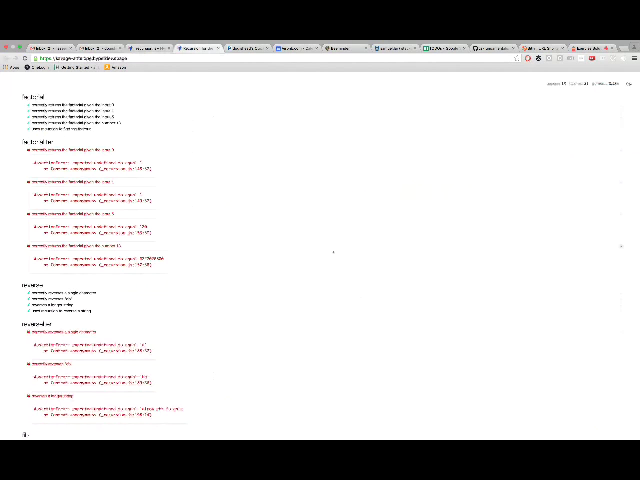
{"action": "scroll", "coordinate": [305, 269], "scroll_direction": "down", "scroll_amount": 3}
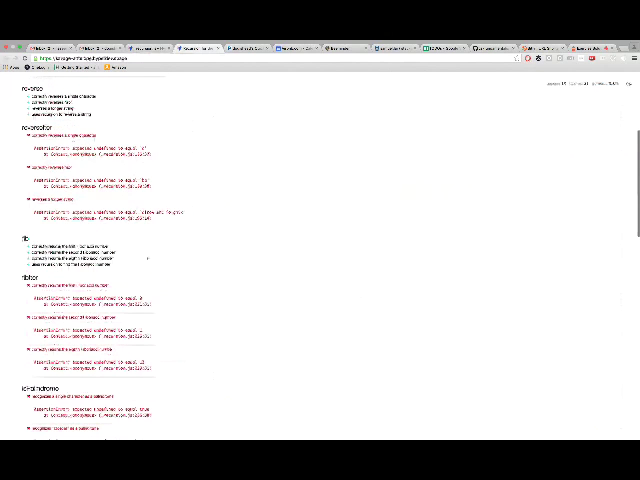
{"action": "left_click_drag", "start_coordinate": [120, 264], "coordinate": [25, 238]}
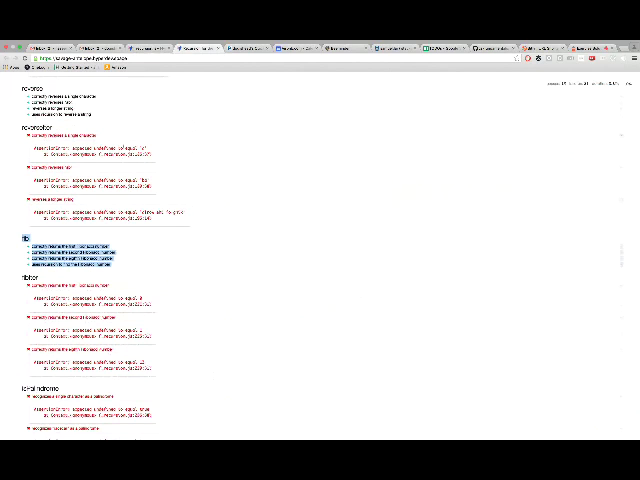
{"action": "key", "text": "ctrl+shift+Tab"}
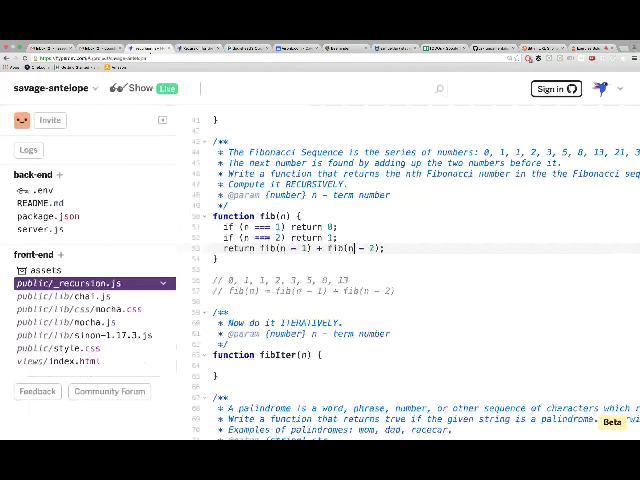
{"action": "scroll", "coordinate": [400, 280], "scroll_direction": "down", "scroll_amount": 15}
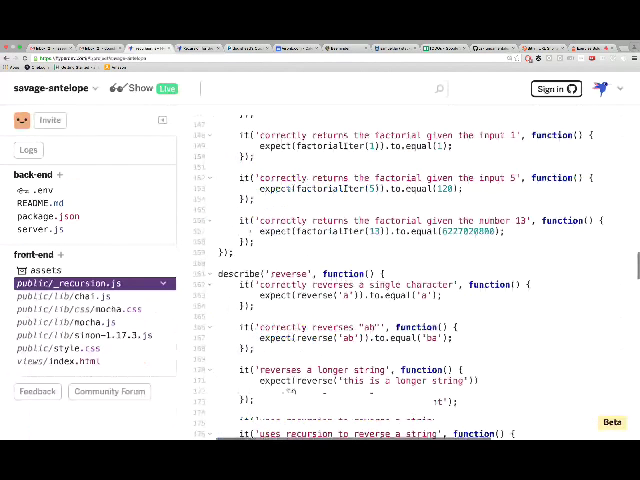
{"action": "scroll", "coordinate": [400, 280], "scroll_direction": "down", "scroll_amount": 10}
{"action": "scroll", "coordinate": [400, 280], "scroll_direction": "down", "scroll_amount": 5}
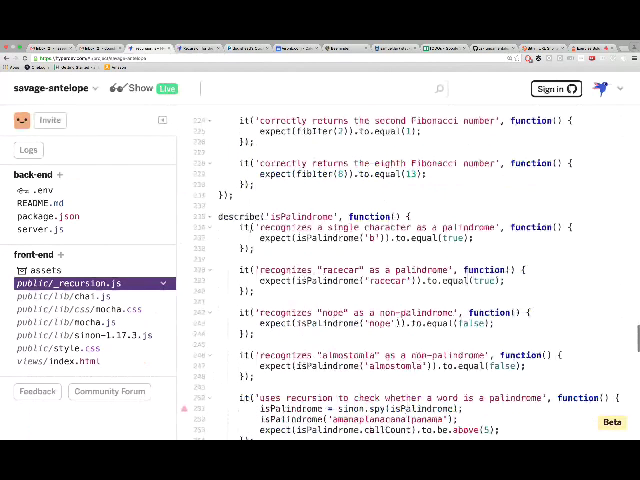
{"action": "scroll", "coordinate": [400, 280], "scroll_direction": "up", "scroll_amount": 5}
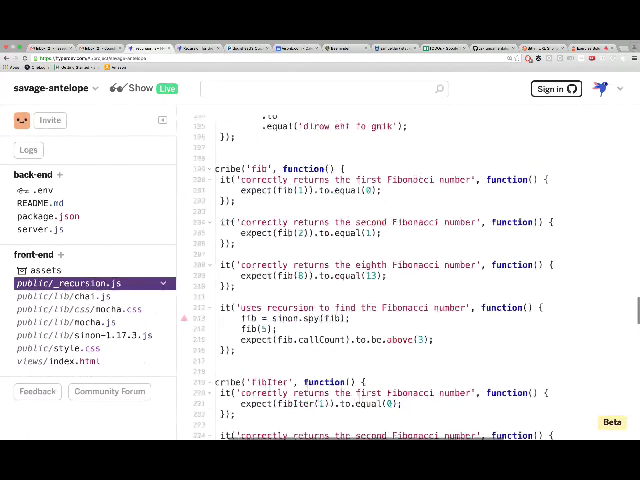
{"action": "scroll", "coordinate": [400, 280], "scroll_direction": "up", "scroll_amount": 4}
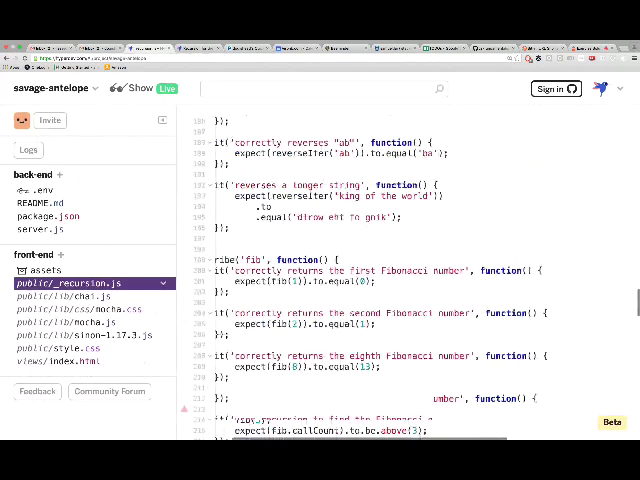
{"action": "scroll", "coordinate": [400, 280], "scroll_direction": "down", "scroll_amount": 3}
{"action": "left_click", "coordinate": [392, 295]}
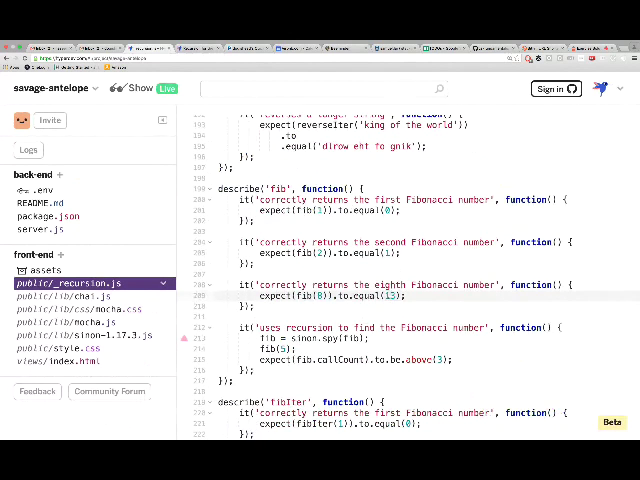
{"action": "scroll", "coordinate": [400, 280], "scroll_direction": "up", "scroll_amount": 5}
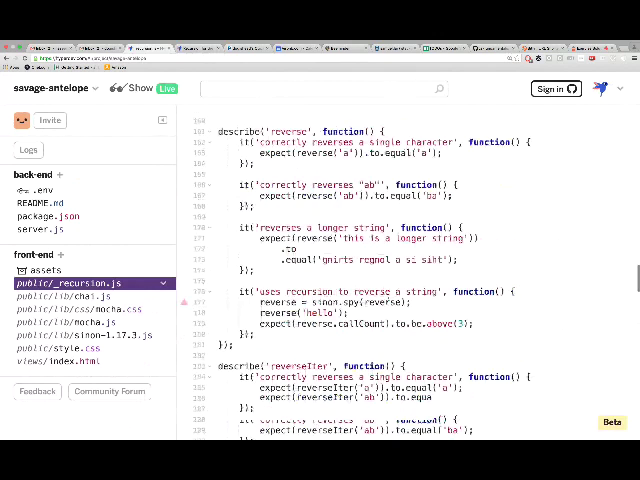
{"action": "scroll", "coordinate": [400, 280], "scroll_direction": "up", "scroll_amount": 5}
{"action": "scroll", "coordinate": [400, 280], "scroll_direction": "up", "scroll_amount": 4}
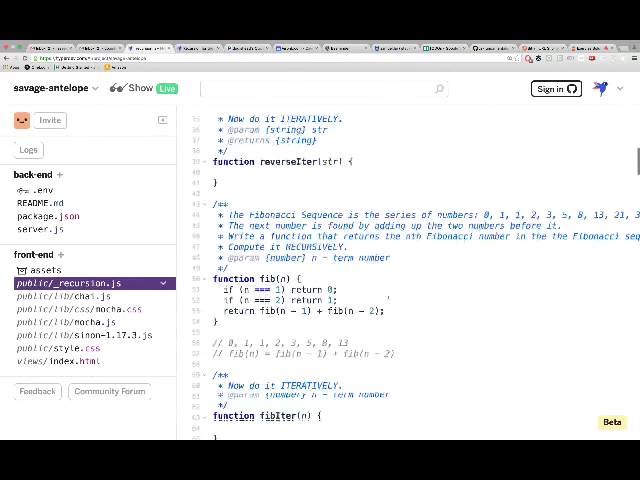
{"action": "scroll", "coordinate": [400, 280], "scroll_direction": "down", "scroll_amount": 3}
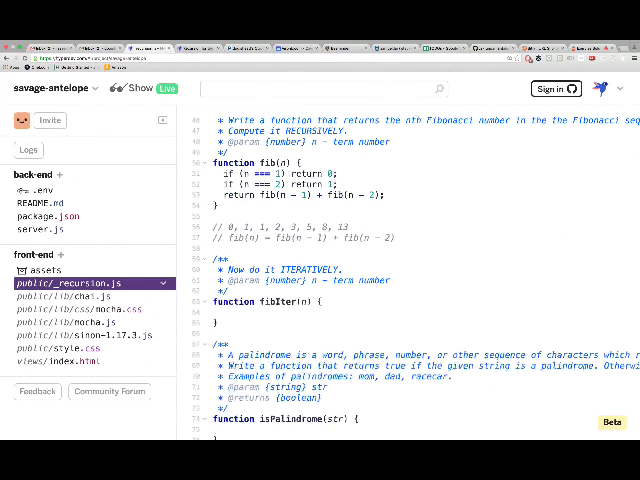
{"action": "left_click_drag", "start_coordinate": [384, 195], "coordinate": [213, 163]}
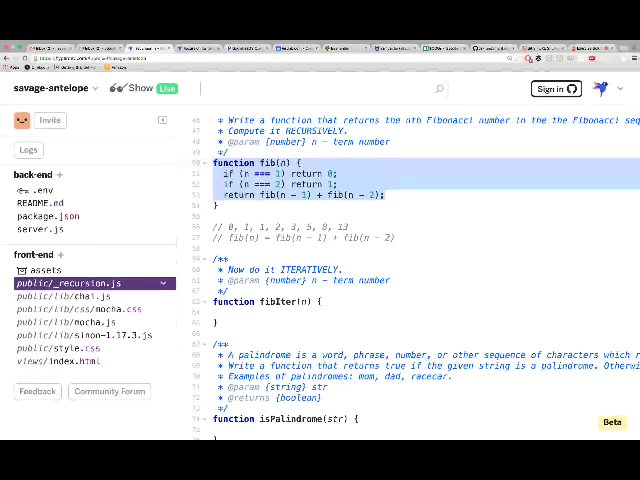
{"action": "scroll", "coordinate": [400, 280], "scroll_direction": "down", "scroll_amount": 4}
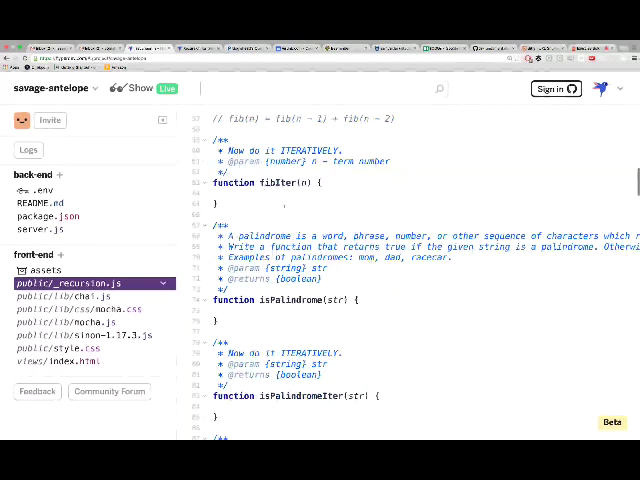
{"action": "scroll", "coordinate": [400, 280], "scroll_direction": "down", "scroll_amount": 1}
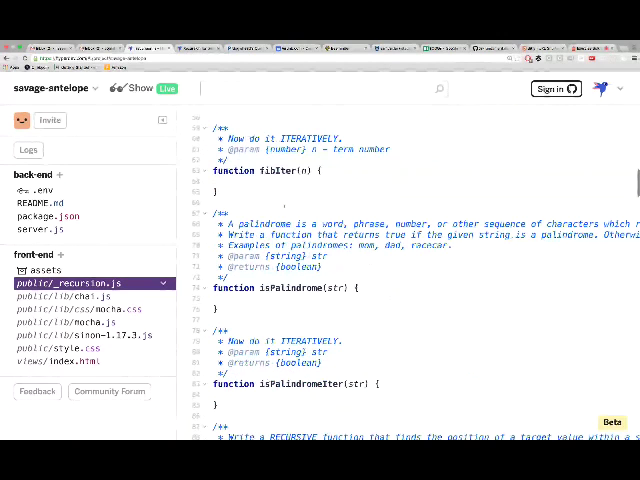
{"action": "scroll", "coordinate": [400, 280], "scroll_direction": "down", "scroll_amount": 1}
{"action": "scroll", "coordinate": [400, 280], "scroll_direction": "down", "scroll_amount": 2}
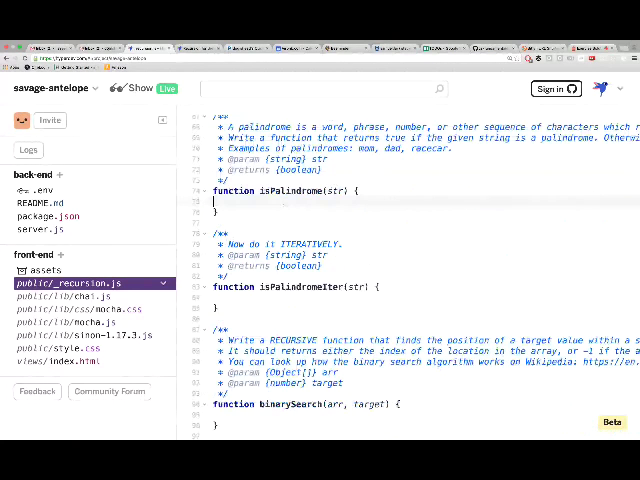
Reopen an indented line inside empty isPalindrome, then move past its closing brace.
{"action": "key", "text": "BackSpace"}
{"action": "key", "text": "Return"}
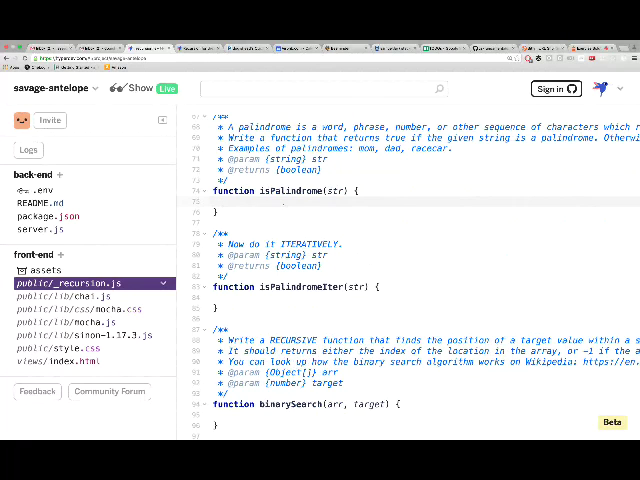
{"action": "key", "text": "Down"}
Write the comment '// madam' below isPalindrome, correcting it from '// mom', and open a new line.
{"action": "key", "text": "Return"}
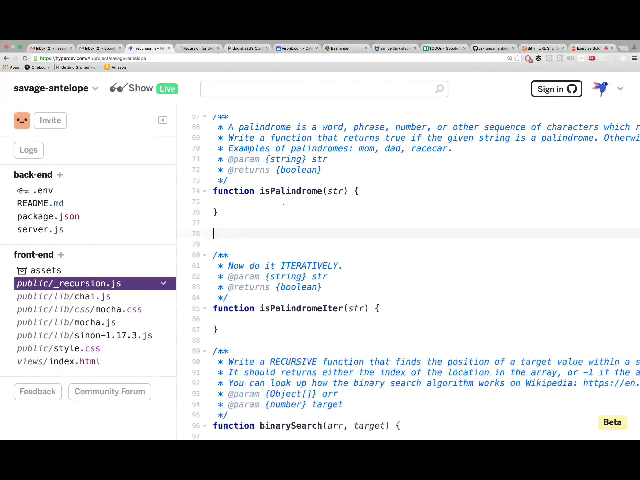
{"action": "type", "text": "// mom"}
{"action": "key", "text": "BackSpace"}
{"action": "key", "text": "BackSpace"}
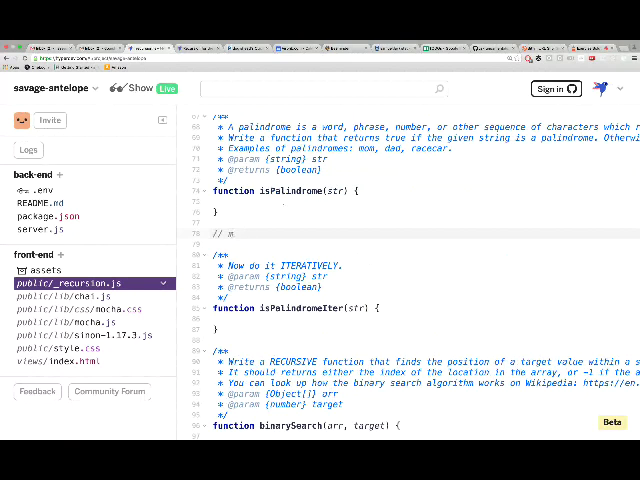
{"action": "key", "text": "BackSpace"}
{"action": "type", "text": "madam"}
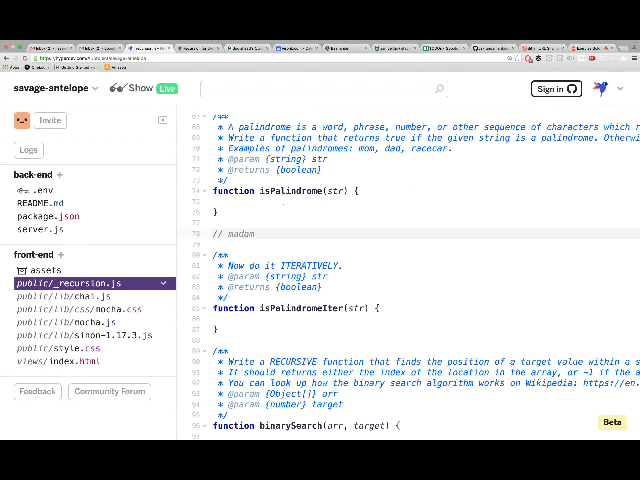
{"action": "key", "text": "Return"}
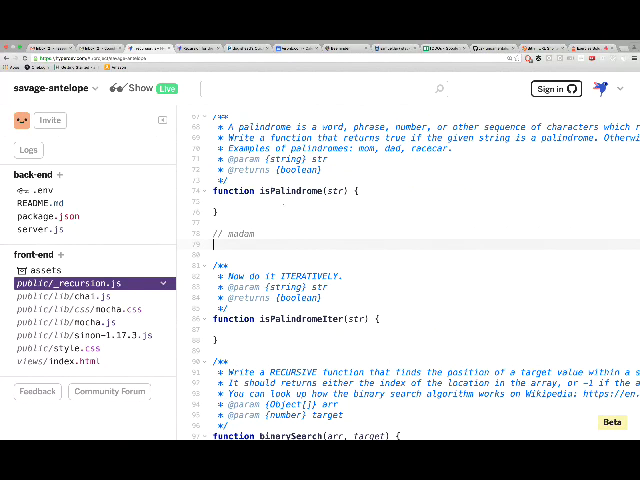
{"action": "type", "text": "// "}
{"action": "type", "text": "m + adam"}
Sketch the '// m<true>m' comment line under the '// madam' note.
{"action": "key", "text": "BackSpace"}
{"action": "key", "text": "BackSpace"}
{"action": "key", "text": "BackSpace"}
{"action": "key", "text": "BackSpace"}
{"action": "key", "text": "BackSpace"}
{"action": "key", "text": "BackSpace"}
{"action": "type", "text": "ad"}
{"action": "key", "text": "BackSpace"}
{"action": "key", "text": "BackSpace"}
{"action": "type", "text": ", adam? "}
{"action": "type", "text": "=> false"}
{"action": "key", "text": "BackSpace"}
{"action": "key", "text": "BackSpace"}
{"action": "key", "text": "BackSpace"}
{"action": "key", "text": "BackSpace"}
{"action": "key", "text": "BackSpace"}
{"action": "key", "text": "BackSpace"}
{"action": "key", "text": "BackSpace"}
{"action": "key", "text": "BackSpace"}
{"action": "key", "text": "BackSpace"}
{"action": "type", "text": "false"}
{"action": "key", "text": "BackSpace"}
{"action": "key", "text": "BackSpace"}
{"action": "key", "text": "BackSpace"}
{"action": "key", "text": "BackSpace"}
{"action": "key", "text": "BackSpace"}
{"action": "key", "text": "BackSpace"}
{"action": "key", "text": "BackSpace"}
{"action": "key", "text": "BackSpace"}
{"action": "double_click", "coordinate": [241, 233]}
{"action": "left_click", "coordinate": [245, 244]}
{"action": "type", "text": "m"}
{"action": "type", "text": "<---->m"}
Add the '// m<false>m' comment line, then a blank line after the sketch.
{"action": "key", "text": "shift+Left"}
{"action": "key", "text": "shift+Left"}
{"action": "key", "text": "shift+Left"}
{"action": "key", "text": "shift+Left"}
{"action": "key", "text": "shift+Left"}
{"action": "key", "text": "shift+Left"}
{"action": "key", "text": "shift+Left"}
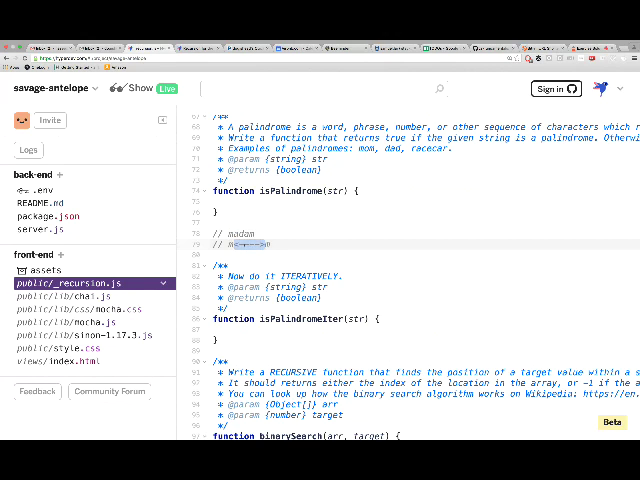
{"action": "key", "text": "End"}
{"action": "key", "text": "Return"}
{"action": "type", "text": "// m<true>m"}
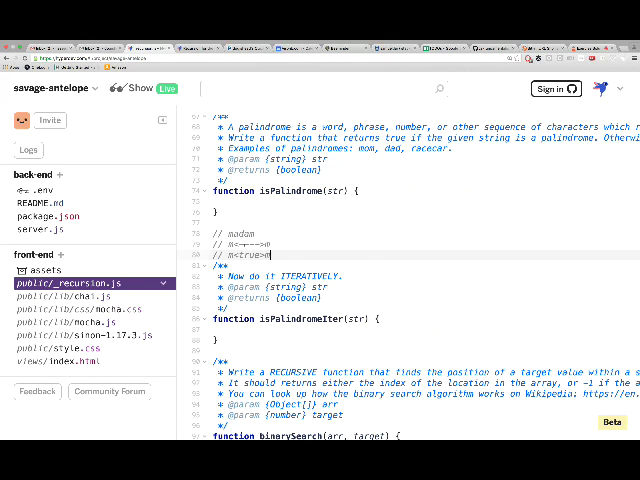
{"action": "key", "text": "Return"}
{"action": "type", "text": "// m<false>m"}
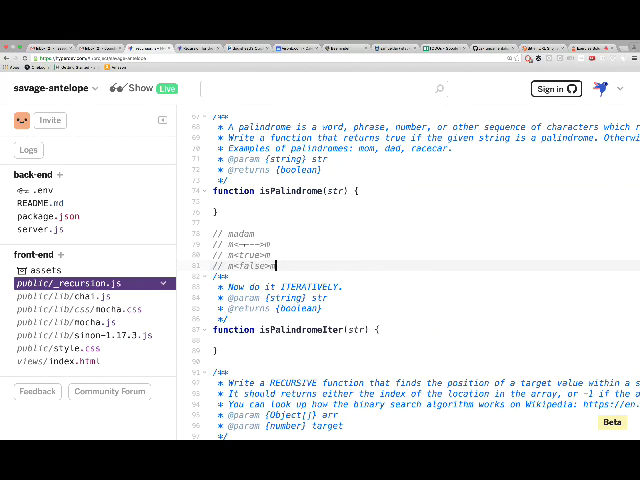
{"action": "key", "text": "Return"}
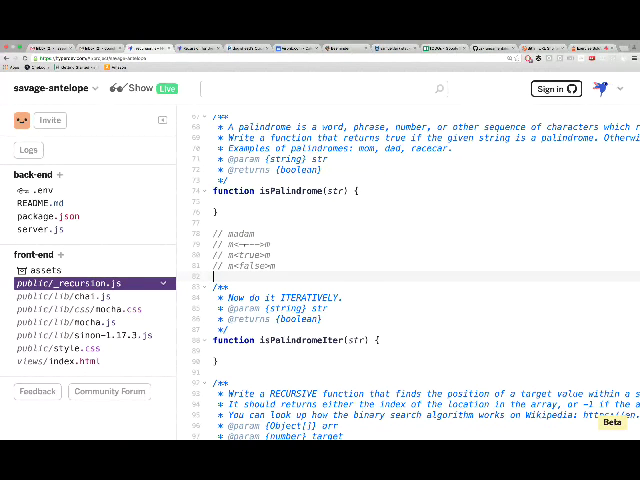
{"action": "key", "text": "Up"}
{"action": "key", "text": "Up"}
{"action": "key", "text": "Up"}
{"action": "key", "text": "Up"}
{"action": "key", "text": "Down"}
{"action": "key", "text": "Down"}
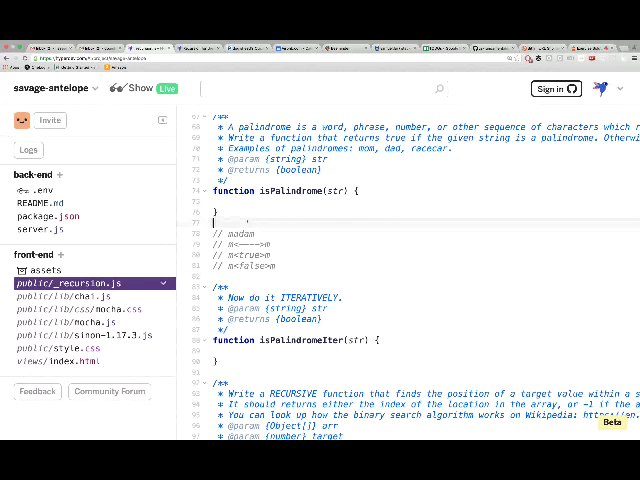
{"action": "key", "text": "Return"}
{"action": "type", "text": "racecar"}
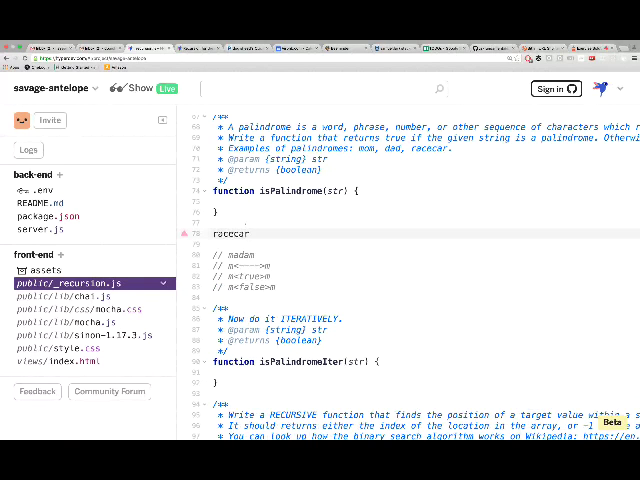
{"action": "key", "text": "Left"}
{"action": "key", "text": "Left"}
{"action": "key", "text": "Left"}
{"action": "key", "text": "shift+Left"}
{"action": "key", "text": "shift+Left"}
{"action": "key", "text": "Left"}
{"action": "key", "text": "End"}
{"action": "key", "text": "shift+Left"}
{"action": "key", "text": "shift+Left"}
{"action": "key", "text": "shift+Left"}
{"action": "key", "text": "shift+Left"}
{"action": "key", "text": "shift+Left"}
{"action": "key", "text": "shift+Left"}
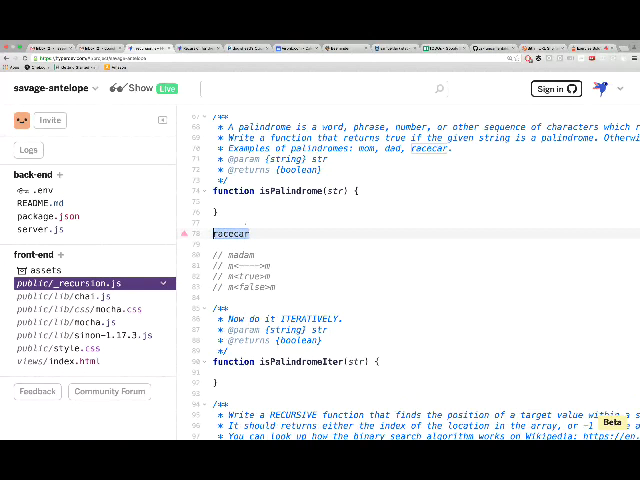
{"action": "key", "text": "BackSpace"}
{"action": "key", "text": "BackSpace"}
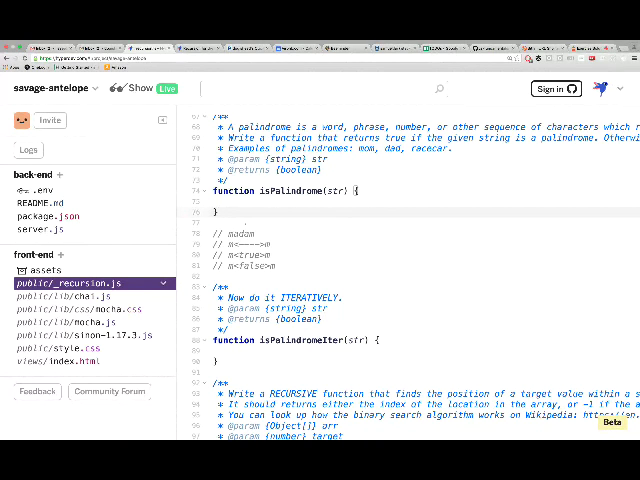
{"action": "key", "text": "Up"}
{"action": "type", "text": "sm"}
Write 'const insideIsPalindrome = isPalindrome(str.slice(1, str.length - 1))' inside isPalindrome.
{"action": "key", "text": "BackSpace"}
{"action": "key", "text": "BackSpace"}
{"action": "key", "text": "BackSpace"}
{"action": "key", "text": "Return"}
{"action": "type", "text": "s"}
{"action": "key", "text": "BackSpace"}
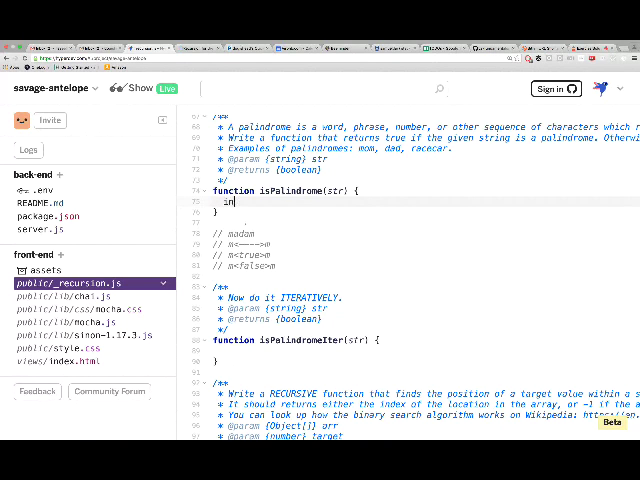
{"action": "type", "text": "v"}
{"action": "type", "text": "ar "}
{"action": "type", "text": "insid"}
{"action": "key", "text": "ctrl+BackSpace"}
{"action": "key", "text": "ctrl+BackSpace"}
{"action": "type", "text": "const insideIsPalindrome = isPalindrome(str.slice(1, str.length - 1"}
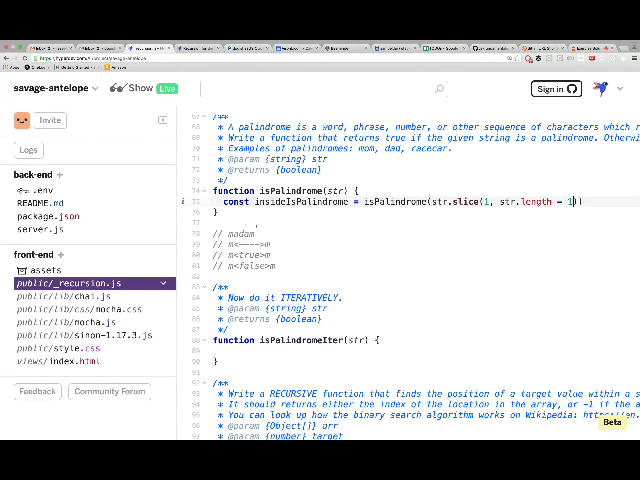
{"action": "type", "text": ")"}
{"action": "type", "text": ");"}
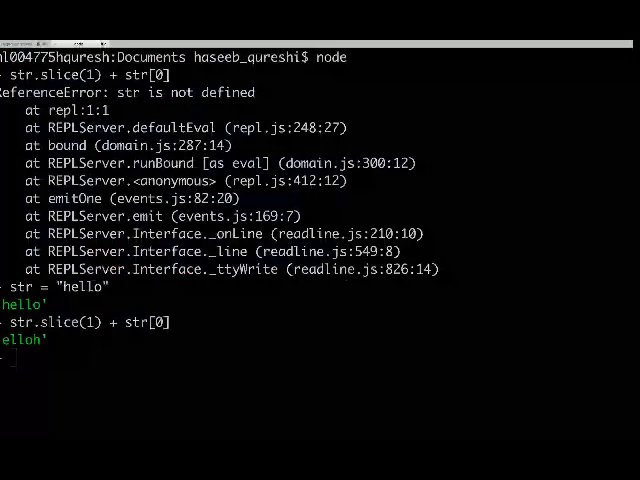
{"action": "type", "text": "str."}
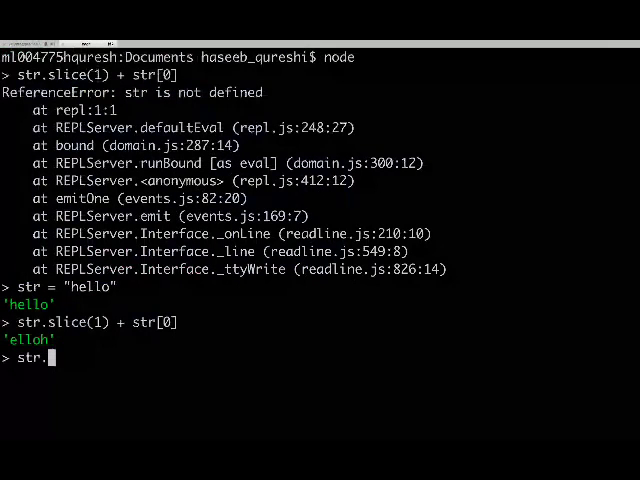
{"action": "type", "text": "slie("}
Evaluate str.slice(1, str.length - 1) in node, confirming 'hello' yields 'ell'.
{"action": "key", "text": "BackSpace"}
{"action": "key", "text": "BackSpace"}
{"action": "type", "text": "ce(1, str.length - 1)"}
{"action": "key", "text": "Return"}
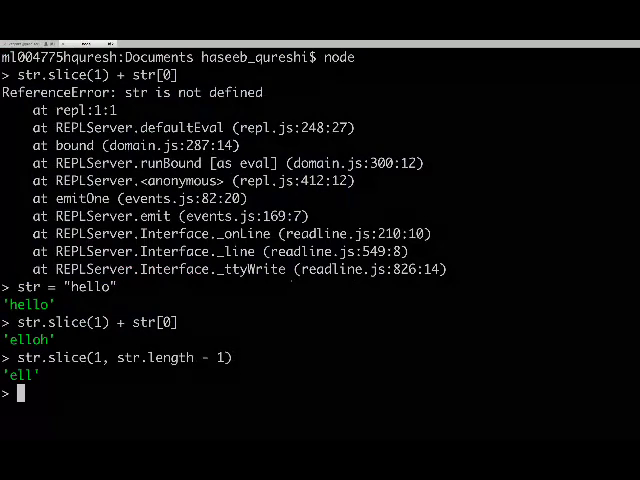
{"action": "key", "text": "super+Tab"}
{"action": "key", "text": "super+Tab"}
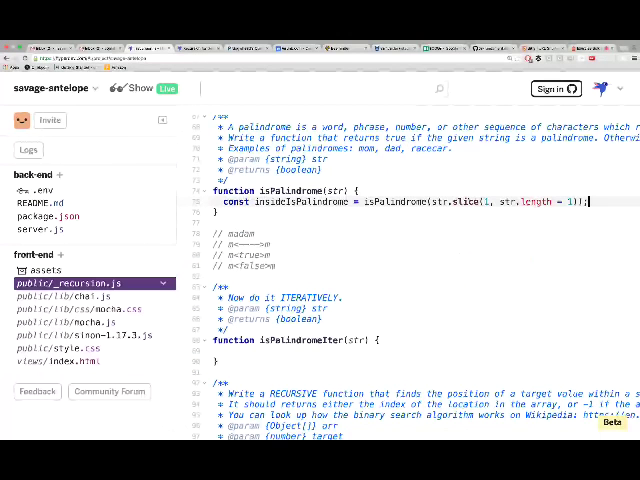
Add 'if (!insideIsPalindrome) return false;' below the const line.
{"action": "key", "text": "shift+Right"}
{"action": "key", "text": "shift+Right"}
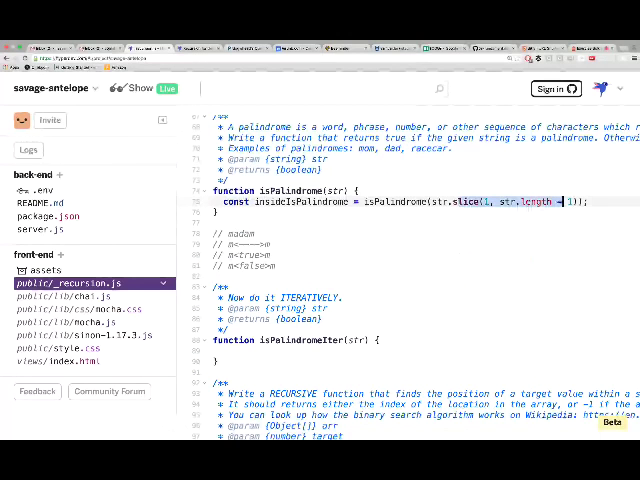
{"action": "key", "text": "End"}
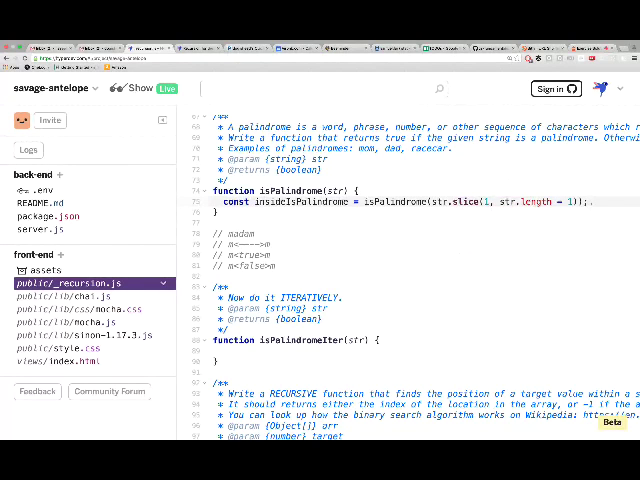
{"action": "key", "text": "Return"}
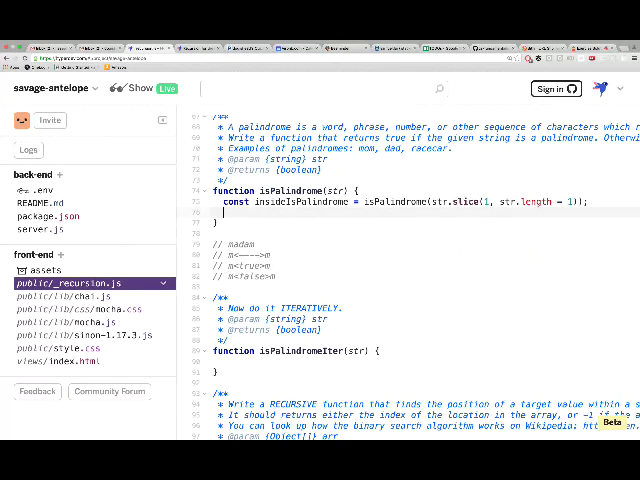
{"action": "type", "text": "if (!insideI"}
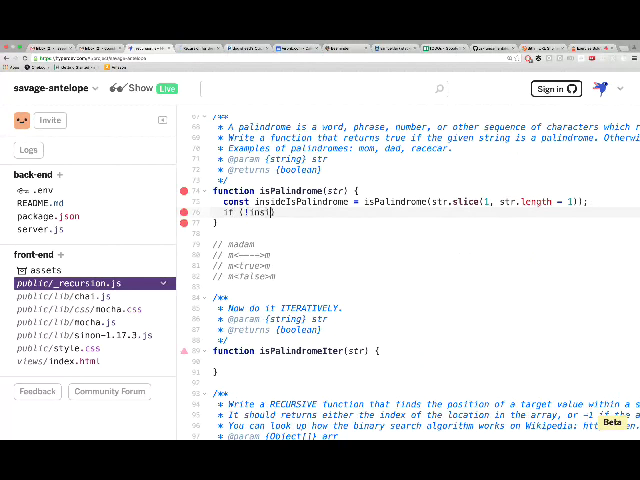
{"action": "type", "text": "sPalindrome) retur"}
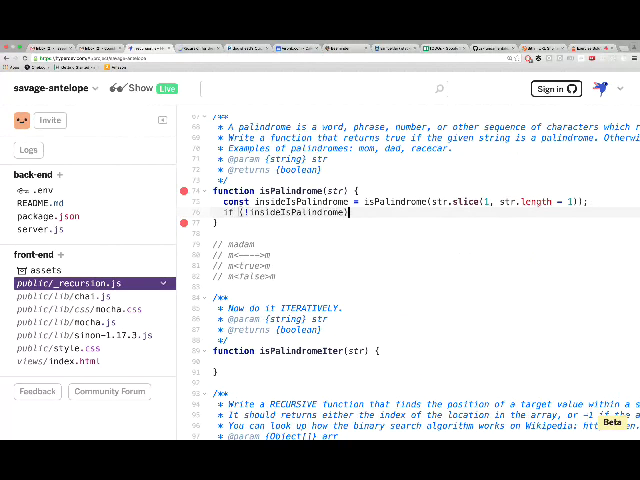
{"action": "type", "text": "n false;"}
{"action": "key", "text": "Return"}
{"action": "type", "text": "s"}
Add 'return str[0] === str[str.length - 1];' and a blank line atop the function body.
{"action": "key", "text": "BackSpace"}
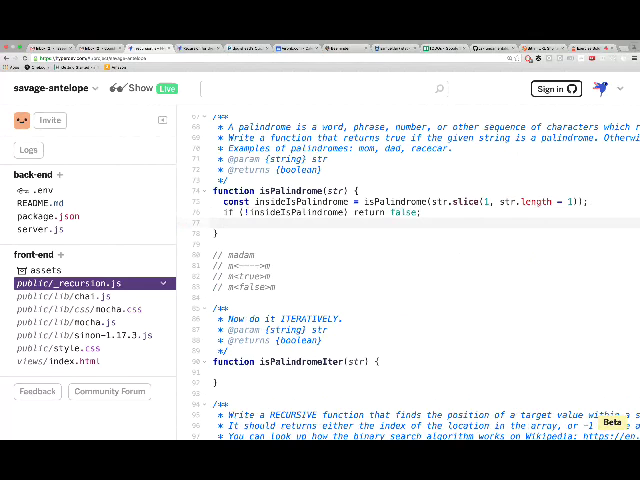
{"action": "type", "text": "return "}
{"action": "type", "text": "str[0] =="}
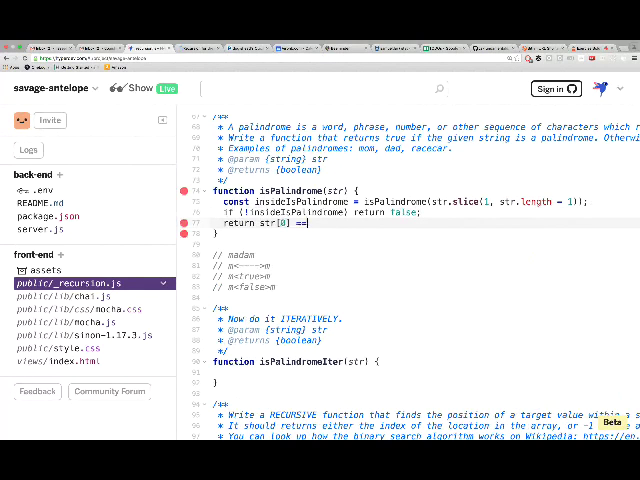
{"action": "type", "text": "= "}
{"action": "type", "text": "s"}
{"action": "key", "text": "BackSpace"}
{"action": "type", "text": "str[str.length - 1];"}
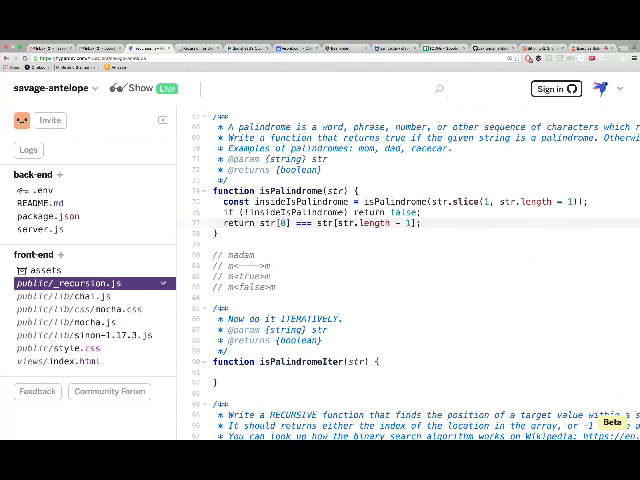
{"action": "key", "text": "shift+Home"}
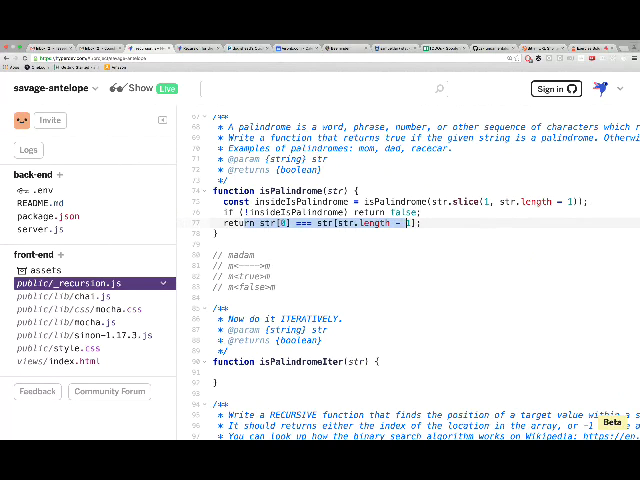
{"action": "key", "text": "Right"}
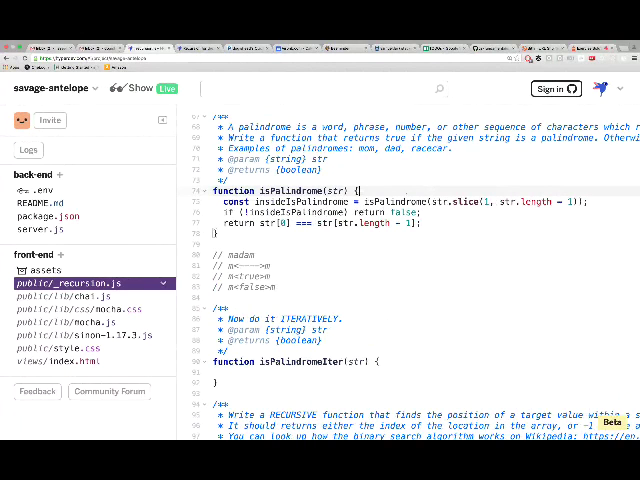
{"action": "key", "text": "Return"}
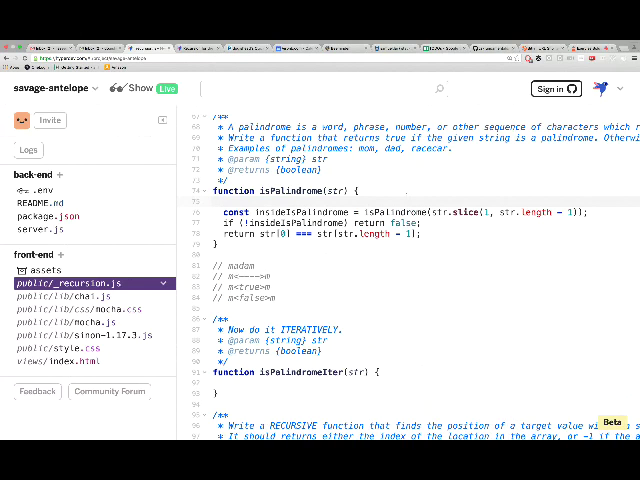
{"action": "type", "text": "return s"}
Open isPalindrome with 'if (str.length === 0) return true;', then show the test results.
{"action": "key", "text": "BackSpace"}
{"action": "key", "text": "BackSpace"}
{"action": "key", "text": "BackSpace"}
{"action": "key", "text": "BackSpace"}
{"action": "key", "text": "BackSpace"}
{"action": "key", "text": "BackSpace"}
{"action": "key", "text": "BackSpace"}
{"action": "type", "text": "if (str.length === 0) return true;"}
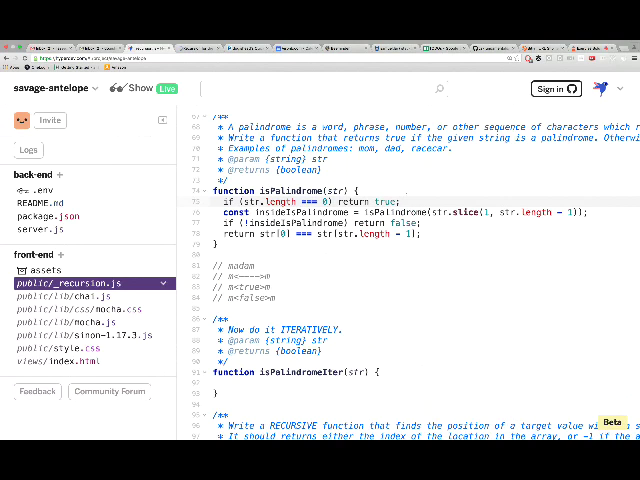
{"action": "left_click_drag", "start_coordinate": [352, 201], "coordinate": [385, 201]}
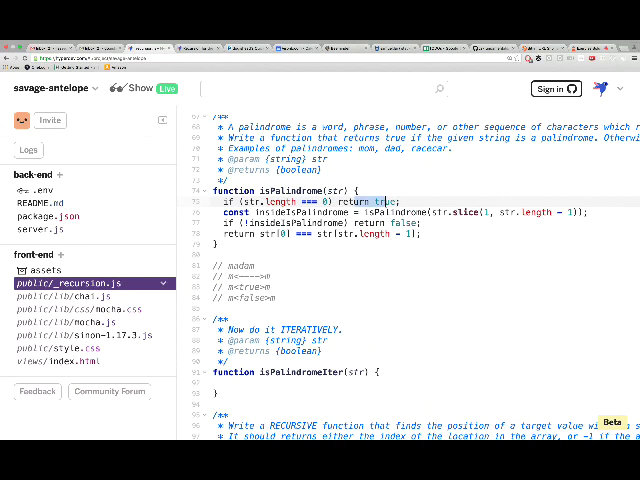
{"action": "left_click", "coordinate": [385, 201]}
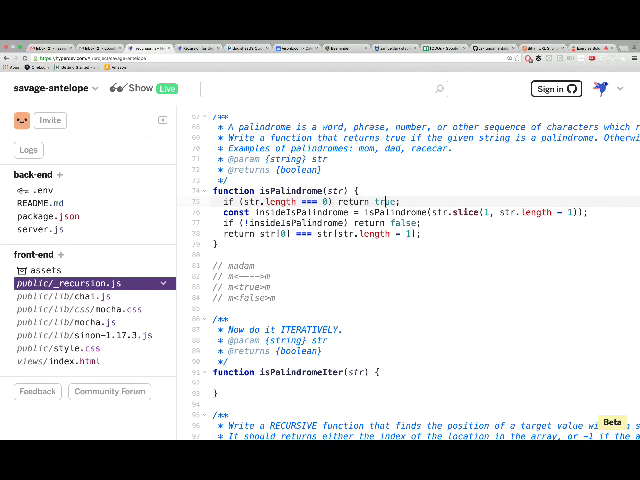
{"action": "key", "text": "ctrl+Tab"}
{"action": "scroll", "coordinate": [352, 241], "scroll_direction": "down", "scroll_amount": 5}
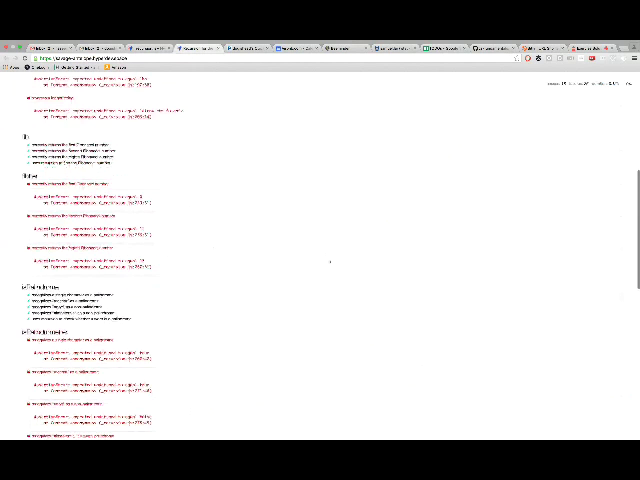
{"action": "scroll", "coordinate": [340, 250], "scroll_direction": "down", "scroll_amount": 5}
{"action": "scroll", "coordinate": [335, 255], "scroll_direction": "down", "scroll_amount": 3}
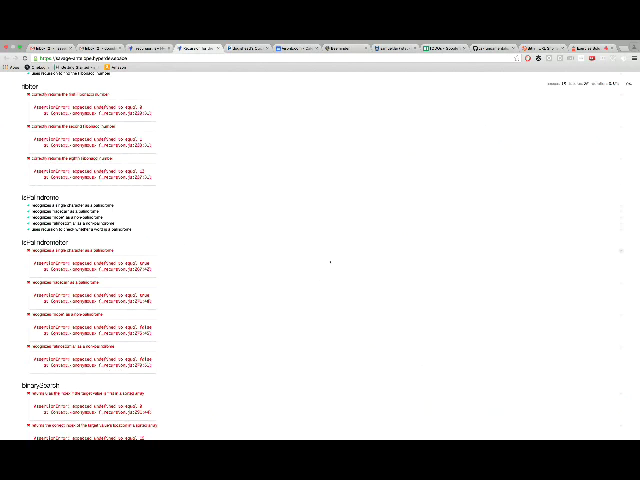
Review the Mocha isPalindrome results and return to the recursion.js code.
{"action": "key", "text": "ctrl+shift+Tab"}
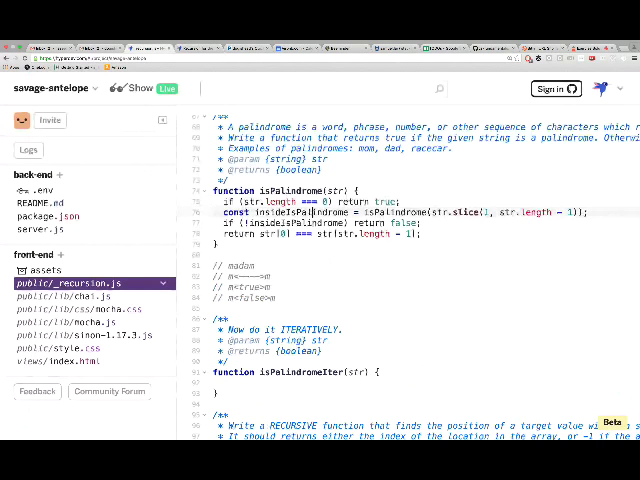
Start a new return line and paste the isPalindrome(str.slice(1, str.length - 1)) call into it.
{"action": "left_click_drag", "start_coordinate": [223, 212], "coordinate": [420, 234]}
{"action": "left_click", "coordinate": [400, 202]}
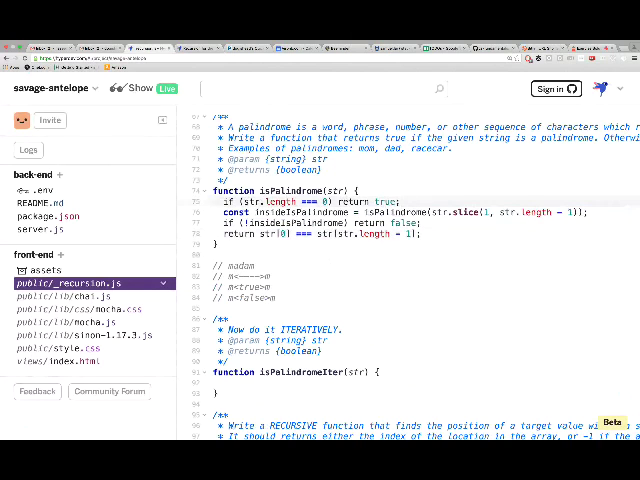
{"action": "left_click", "coordinate": [422, 223]}
{"action": "key", "text": "Down"}
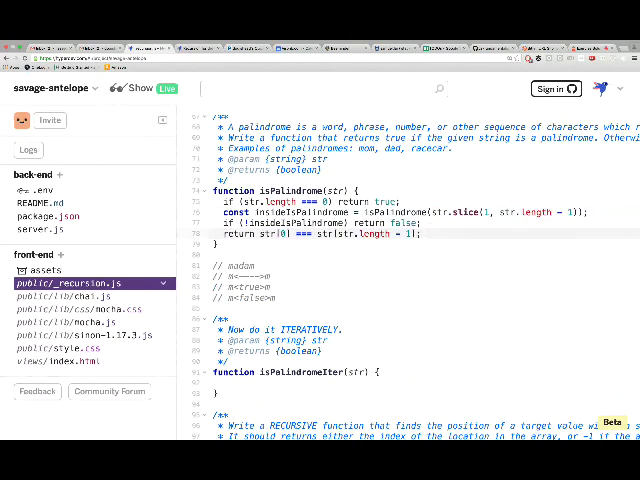
{"action": "key", "text": "Return"}
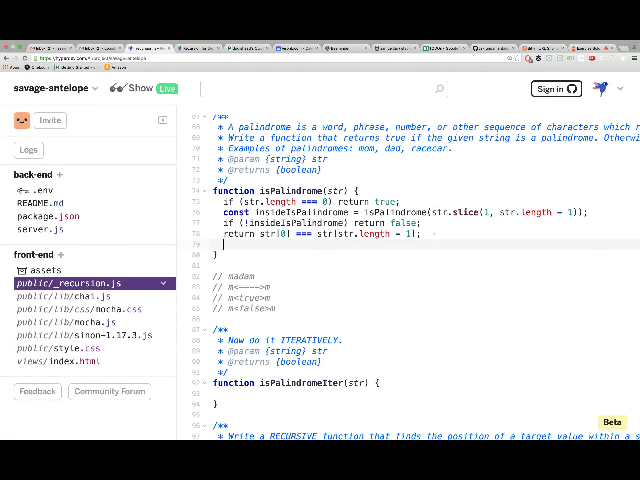
{"action": "type", "text": "return"}
{"action": "mouse_move", "coordinate": [367, 212]}
{"action": "left_mouse_down"}
{"action": "mouse_move", "coordinate": [400, 202]}
{"action": "mouse_move", "coordinate": [586, 212]}
{"action": "left_mouse_up"}
{"action": "key", "text": "ctrl+c"}
{"action": "left_click", "coordinate": [262, 244]}
{"action": "key", "text": "ctrl+v"}
{"action": "type", "text": "&& st"}
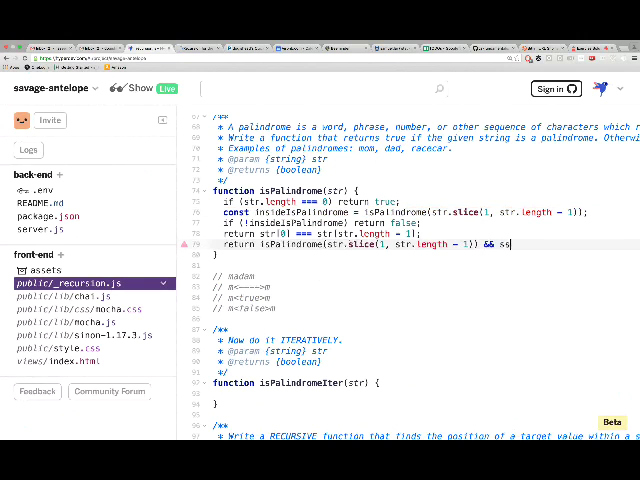
Append '&& str[0] === str[str.length - 1]' to that return and delete the three old lines.
{"action": "key", "text": "BackSpace"}
{"action": "key", "text": "BackSpace"}
{"action": "left_click_drag", "start_coordinate": [260, 234], "coordinate": [418, 234]}
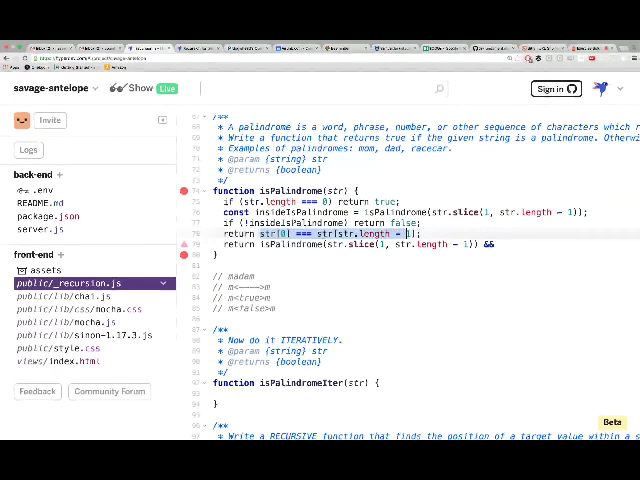
{"action": "left_click", "coordinate": [500, 244]}
{"action": "key", "text": "ctrl+v"}
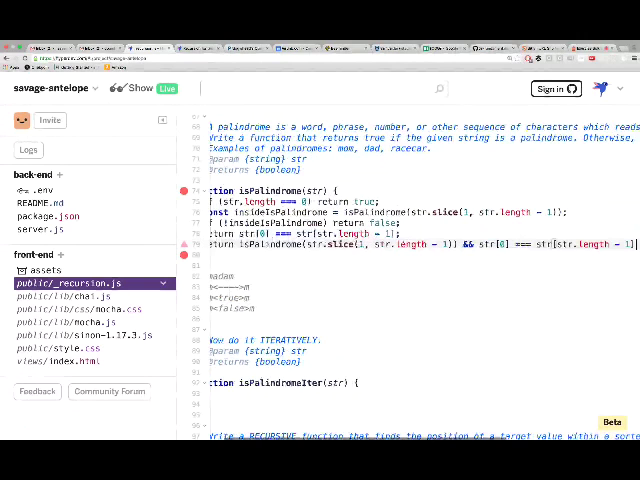
{"action": "type", "text": ";"}
{"action": "key", "text": "ctrl+minus"}
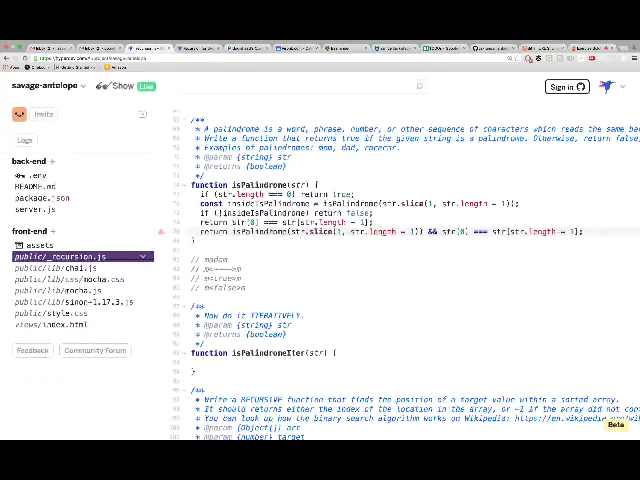
{"action": "key", "text": "shift+Up"}
{"action": "key", "text": "shift+Up"}
{"action": "key", "text": "BackSpace"}
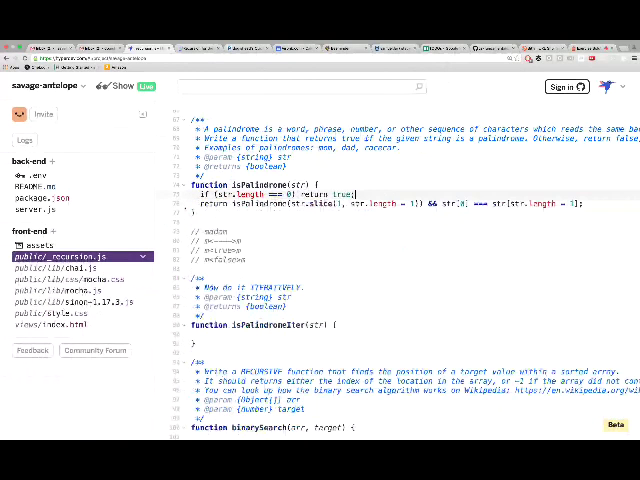
{"action": "left_click", "coordinate": [270, 203]}
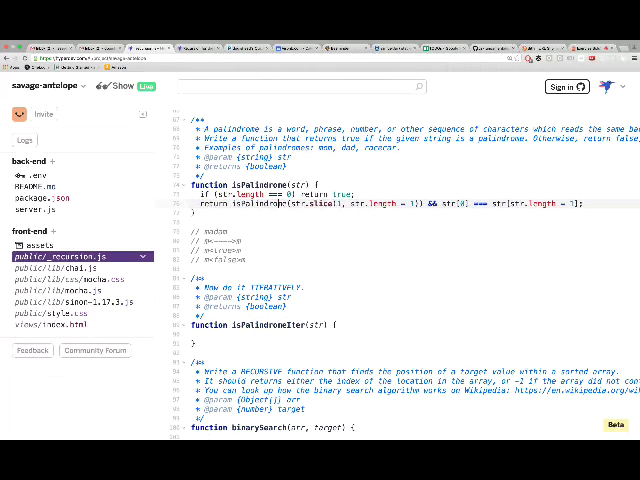
{"action": "left_click_drag", "start_coordinate": [237, 203], "coordinate": [418, 204]}
{"action": "left_click", "coordinate": [418, 204]}
Check that the isPalindrome tests pass in Mocha and expand one to show its code.
{"action": "key", "text": "ctrl+Tab"}
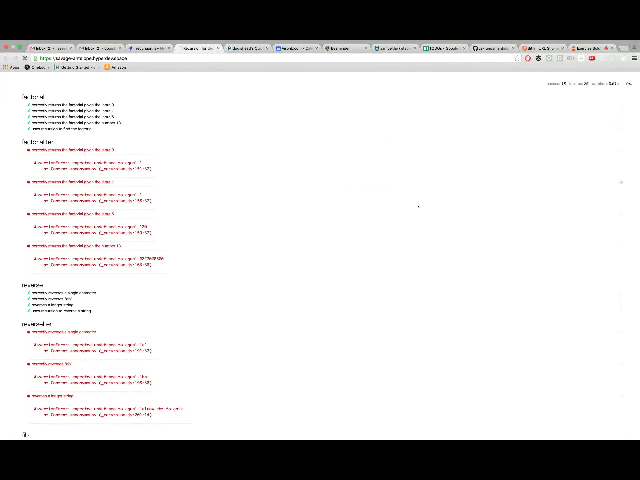
{"action": "scroll", "coordinate": [319, 244], "scroll_direction": "down", "scroll_amount": 3}
{"action": "scroll", "coordinate": [319, 244], "scroll_direction": "down", "scroll_amount": 3}
{"action": "scroll", "coordinate": [319, 244], "scroll_direction": "down", "scroll_amount": 4}
{"action": "scroll", "coordinate": [319, 244], "scroll_direction": "down", "scroll_amount": 3}
{"action": "left_click_drag", "start_coordinate": [131, 214], "coordinate": [22, 181]}
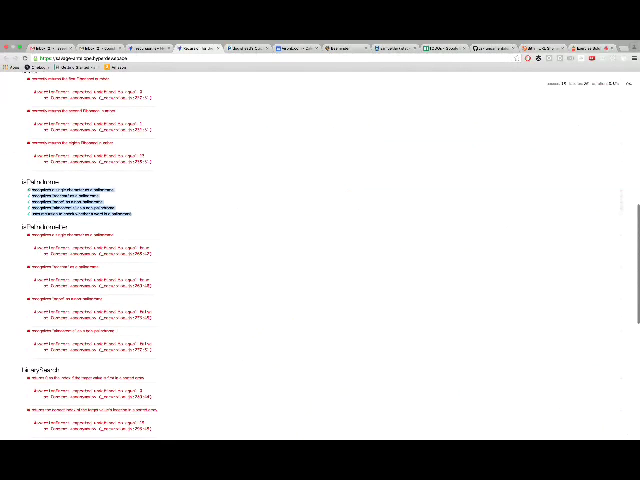
{"action": "left_click", "coordinate": [296, 197]}
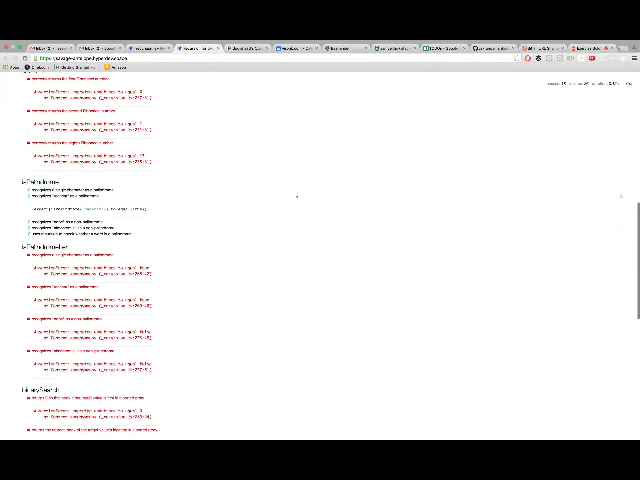
Return to HyperDev and bring the describe('isPalindrome') specs (racecar, nope) into view.
{"action": "key", "text": "ctrl+shift+Tab"}
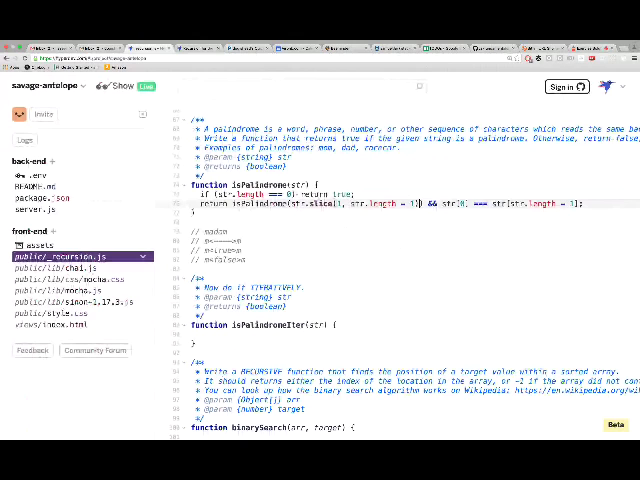
{"action": "left_click", "coordinate": [303, 203]}
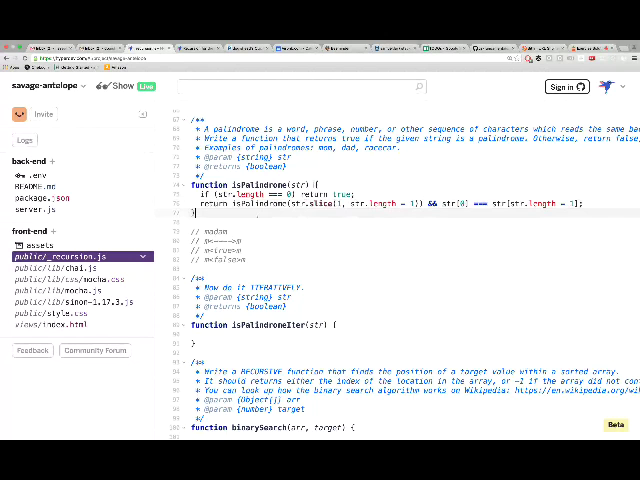
{"action": "scroll", "coordinate": [400, 270], "scroll_direction": "down", "scroll_amount": 15}
{"action": "scroll", "coordinate": [400, 270], "scroll_direction": "down", "scroll_amount": 5}
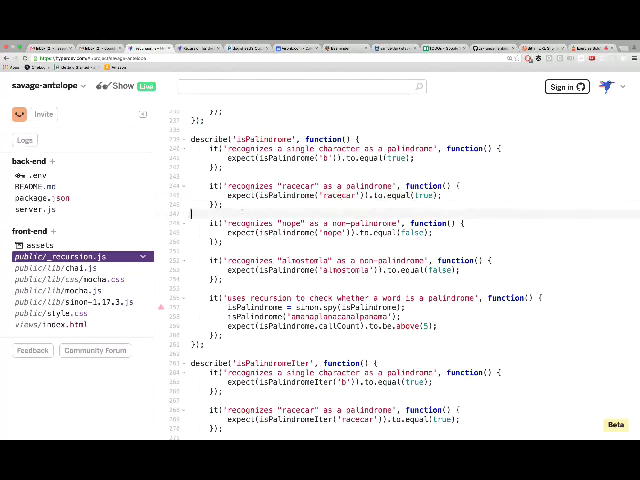
Duplicate the racecar test block directly below the original.
{"action": "key", "text": "shift+Down"}
{"action": "key", "text": "shift+Down"}
{"action": "key", "text": "shift+Down"}
{"action": "key", "text": "Left"}
{"action": "key", "text": "shift+Down"}
{"action": "key", "text": "shift+Down"}
{"action": "key", "text": "shift+Up"}
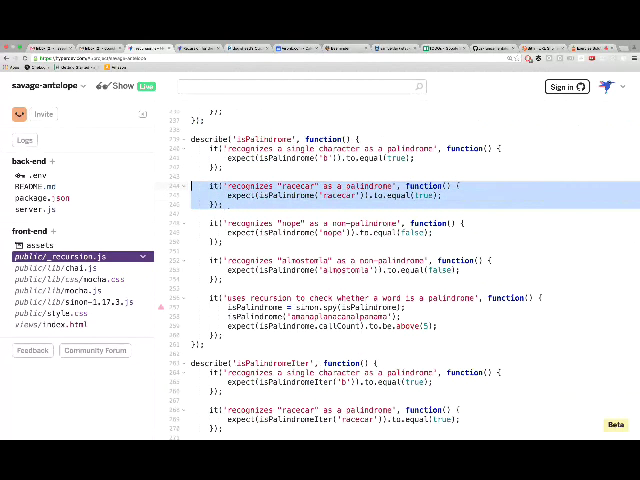
{"action": "key", "text": "ctrl+c"}
{"action": "key", "text": "Down"}
{"action": "key", "text": "Return"}
{"action": "key", "text": "ctrl+v"}
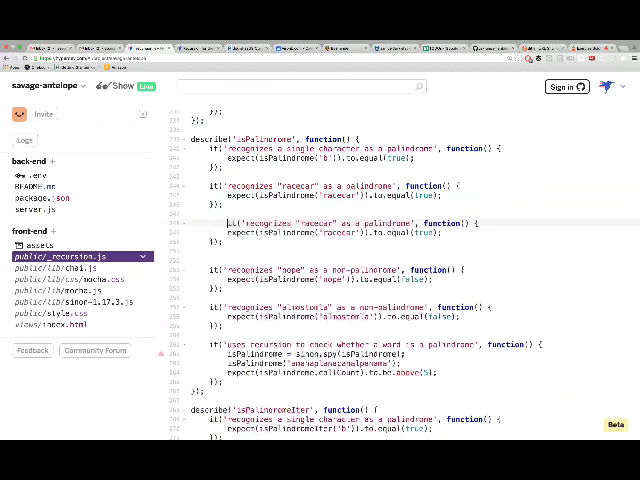
Change the copied test to 'raccar' in its description and assertion, then reload results.
{"action": "key", "text": "ctrl+Right"}
{"action": "key", "text": "ctrl+Right"}
{"action": "key", "text": "ctrl+shift+Right"}
{"action": "type", "text": "radar"}
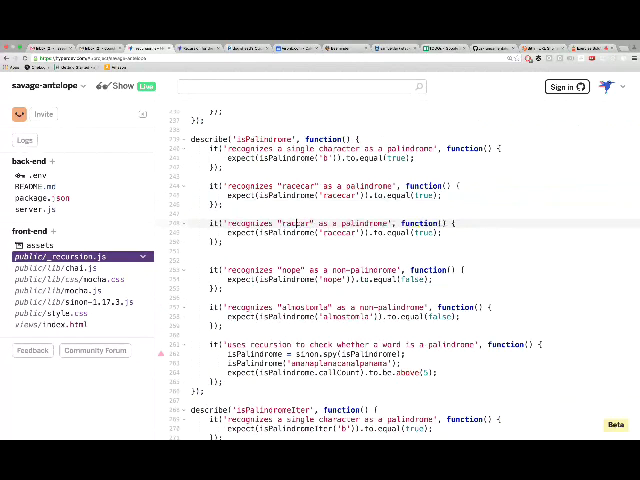
{"action": "key", "text": "Down"}
{"action": "double_click", "coordinate": [334, 232]}
{"action": "type", "text": "radar"}
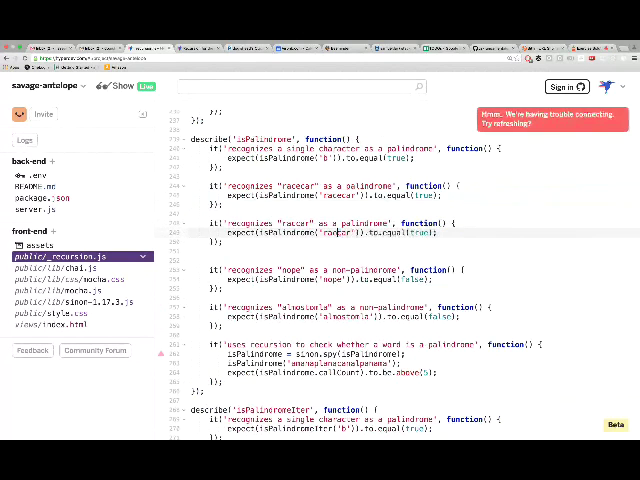
{"action": "key", "text": "ctrl+shift+Right"}
{"action": "key", "text": "Right"}
{"action": "key", "text": "Right"}
{"action": "key", "text": "Right"}
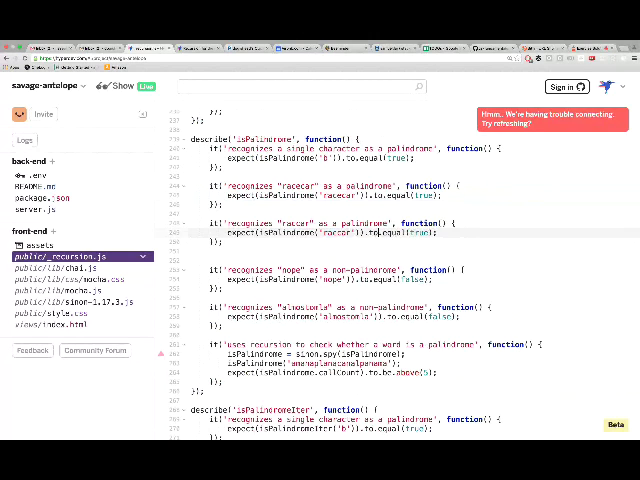
{"action": "key", "text": "ctrl+Tab"}
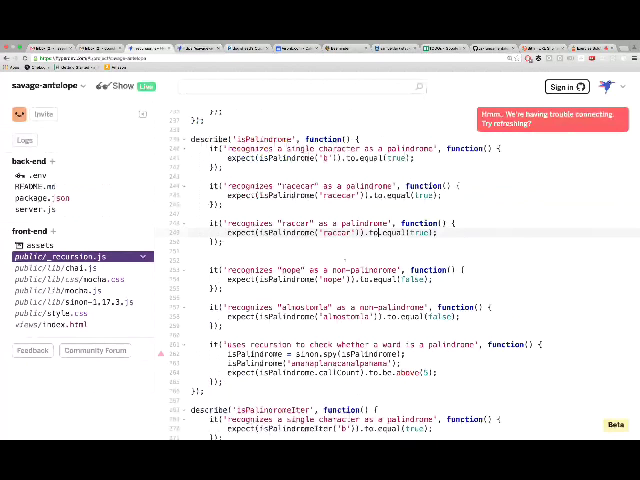
{"action": "key", "text": "ctrl+shift+Tab"}
{"action": "scroll", "coordinate": [390, 280], "scroll_direction": "down", "scroll_amount": 1}
{"action": "scroll", "coordinate": [390, 280], "scroll_direction": "down", "scroll_amount": 1}
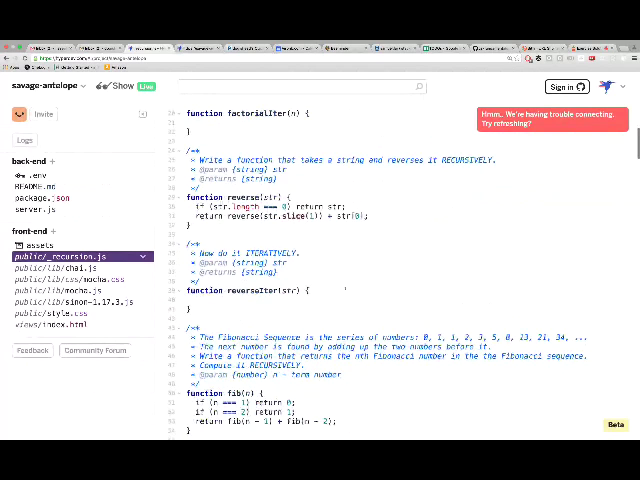
{"action": "scroll", "coordinate": [390, 280], "scroll_direction": "up", "scroll_amount": 5}
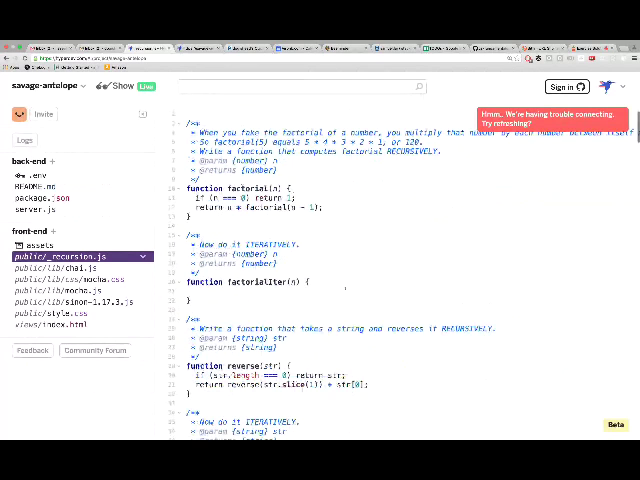
{"action": "scroll", "coordinate": [390, 280], "scroll_direction": "down", "scroll_amount": 5}
{"action": "scroll", "coordinate": [390, 280], "scroll_direction": "down", "scroll_amount": 4}
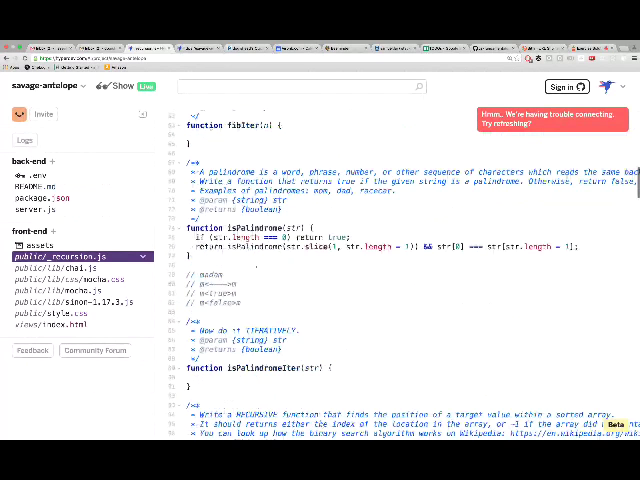
{"action": "left_click_drag", "start_coordinate": [190, 256], "coordinate": [187, 228]}
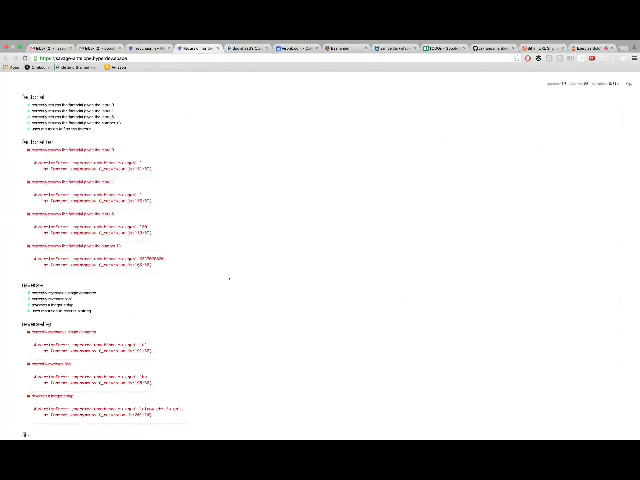
{"action": "scroll", "coordinate": [229, 278], "scroll_direction": "down", "scroll_amount": 5}
{"action": "scroll", "coordinate": [218, 290], "scroll_direction": "down", "scroll_amount": 3}
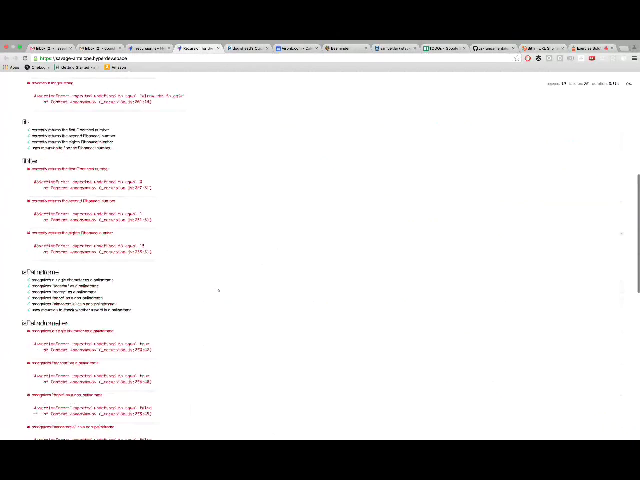
{"action": "scroll", "coordinate": [218, 290], "scroll_direction": "down", "scroll_amount": 1}
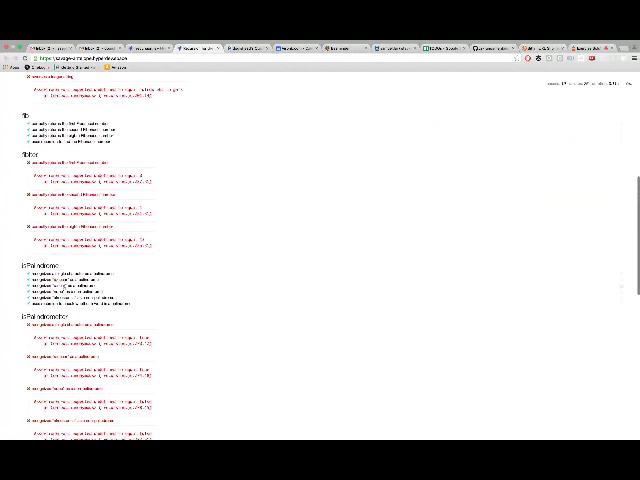
Back in the code, select isPalindrome's str parameter to replace with "a".
{"action": "key", "text": "ctrl+shift+Tab"}
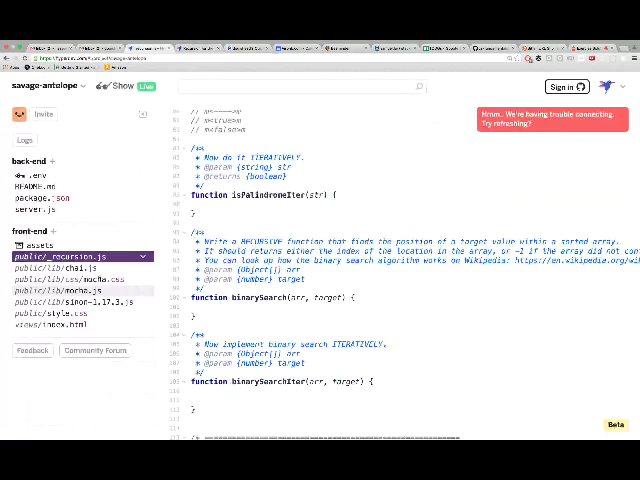
{"action": "scroll", "coordinate": [350, 280], "scroll_direction": "up", "scroll_amount": 4}
{"action": "scroll", "coordinate": [350, 280], "scroll_direction": "up", "scroll_amount": 1}
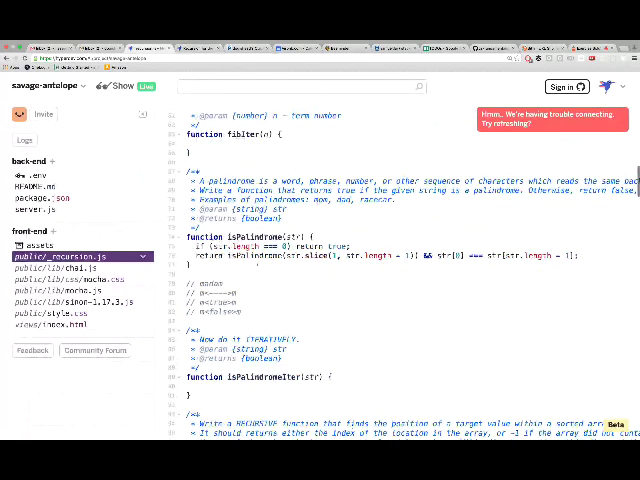
{"action": "left_click", "coordinate": [188, 268]}
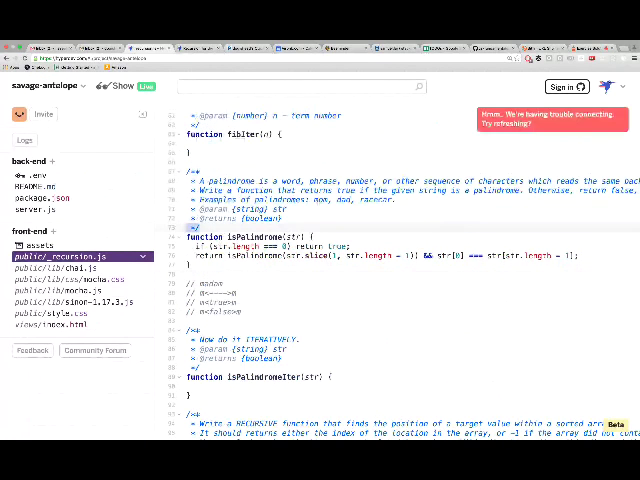
{"action": "double_click", "coordinate": [293, 237]}
{"action": "type", "text": "\"a\""}
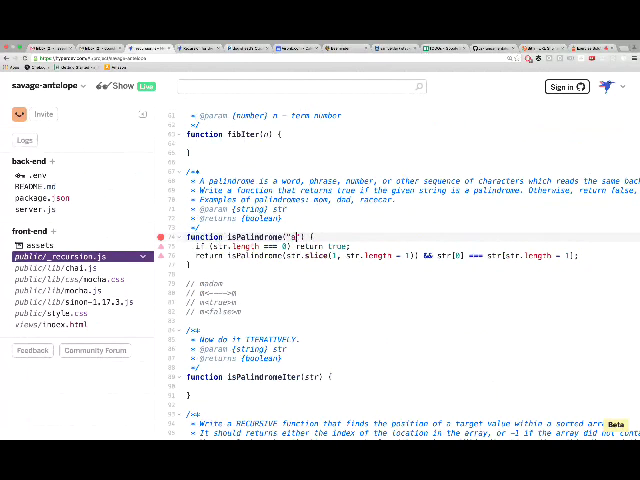
Highlight the base-case length check and the recursive slice bounds while explaining.
{"action": "left_click_drag", "start_coordinate": [232, 246], "coordinate": [318, 246]}
{"action": "left_click", "coordinate": [345, 246]}
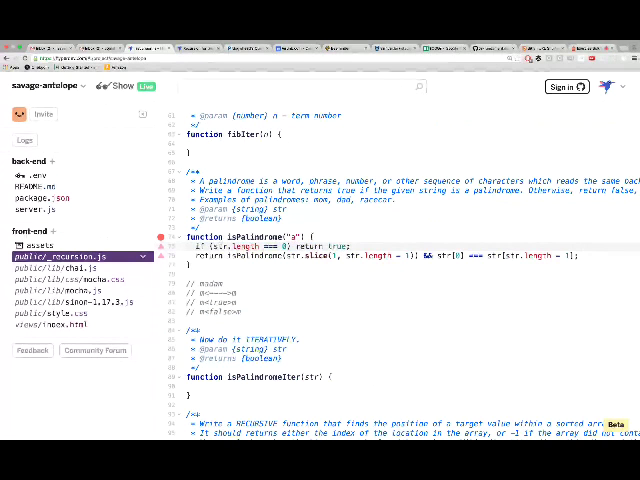
{"action": "left_click_drag", "start_coordinate": [265, 255], "coordinate": [415, 255]}
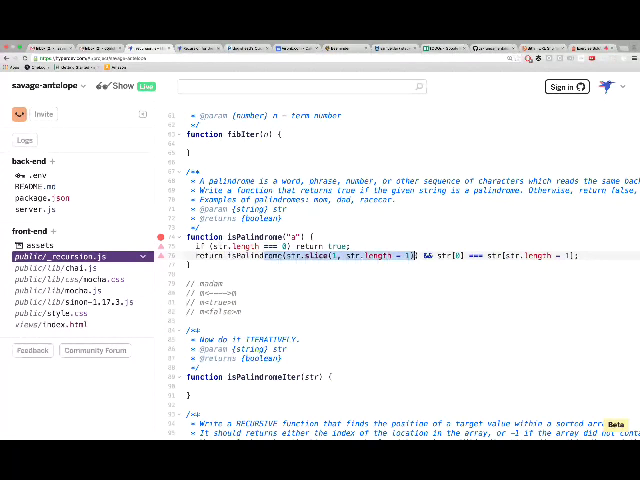
{"action": "left_click_drag", "start_coordinate": [415, 255], "coordinate": [288, 256]}
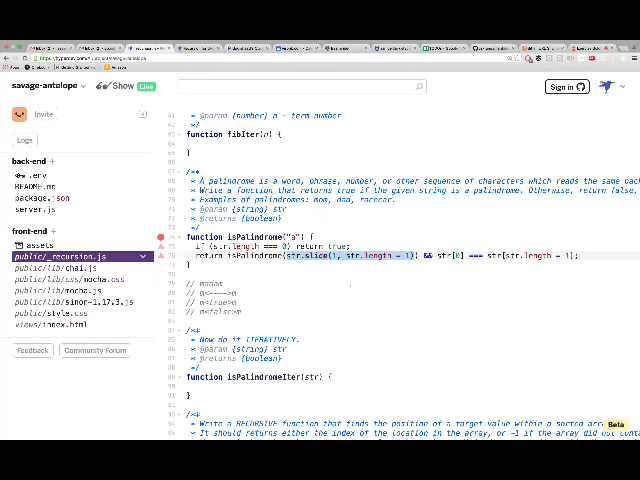
In the node REPL, run str = "a" and str.slice(1, str.length - 1), then return.
{"action": "key", "text": "ctrl+Right"}
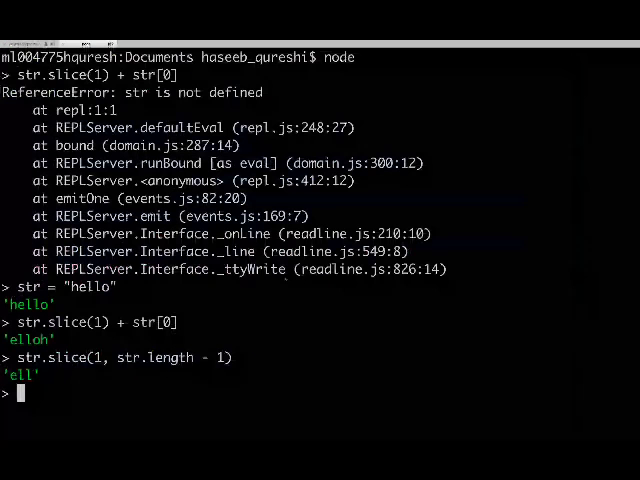
{"action": "type", "text": "str = \"a\""}
{"action": "key", "text": "Return"}
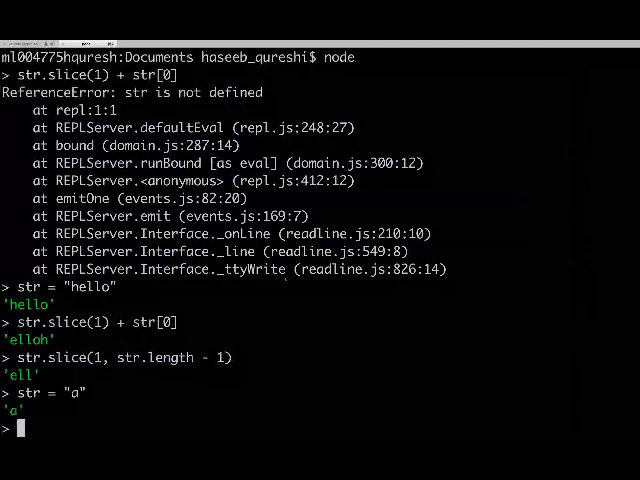
{"action": "type", "text": "str.slice(1, str.length - 1)"}
{"action": "key", "text": "Return"}
{"action": "key", "text": "ctrl+Left"}
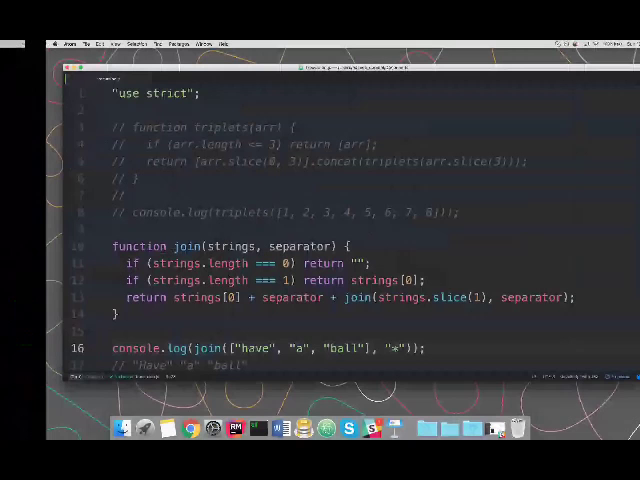
{"action": "key", "text": "ctrl+Left"}
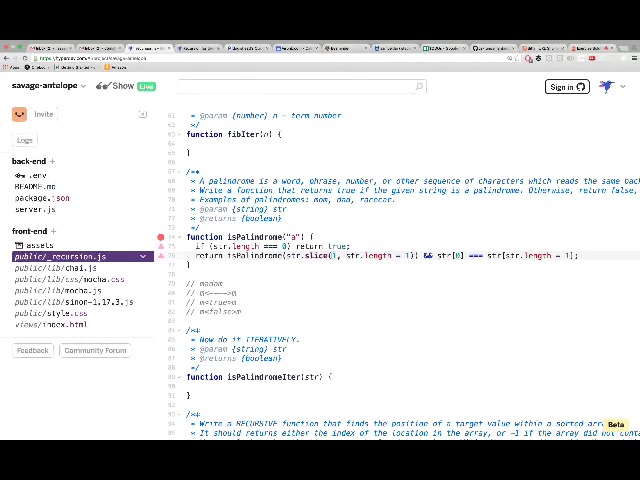
Trace the "aa" argument, highlighting the first-last comparison and the recursive slice.
{"action": "left_click_drag", "start_coordinate": [420, 255], "coordinate": [576, 256]}
{"action": "left_click", "coordinate": [576, 256]}
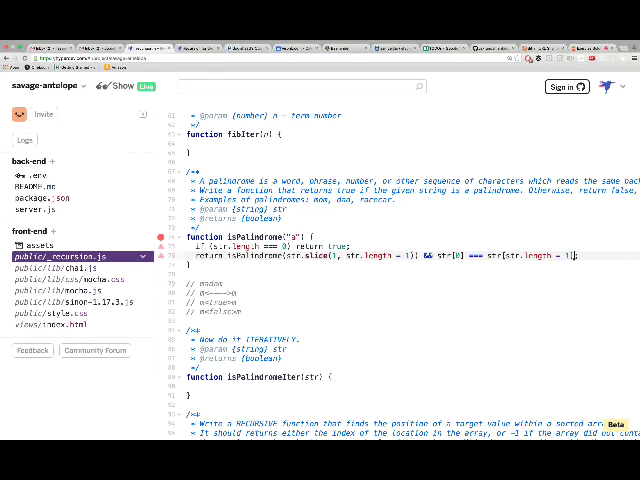
{"action": "left_click", "coordinate": [299, 237]}
{"action": "type", "text": "p"}
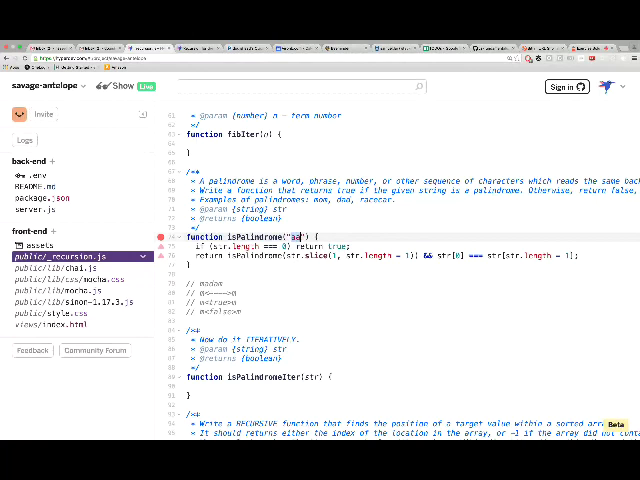
{"action": "left_click_drag", "start_coordinate": [287, 255], "coordinate": [412, 255]}
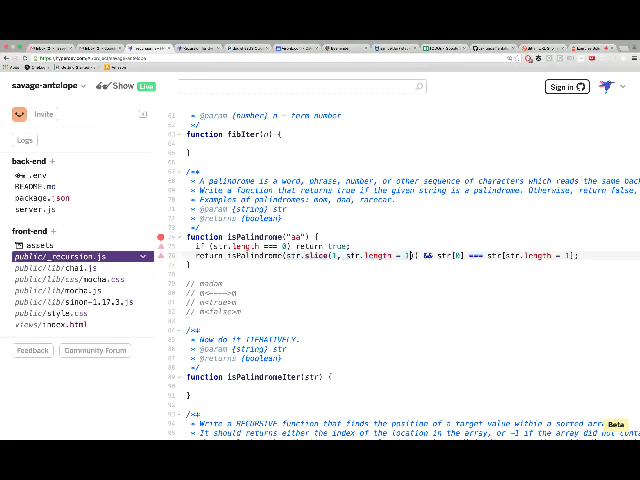
{"action": "left_click_drag", "start_coordinate": [334, 255], "coordinate": [397, 255]}
{"action": "left_click", "coordinate": [397, 255]}
Highlight the slice arguments, then delete the "aa" argument from the header.
{"action": "left_click_drag", "start_coordinate": [405, 255], "coordinate": [307, 255]}
{"action": "left_click_drag", "start_coordinate": [565, 255], "coordinate": [440, 255]}
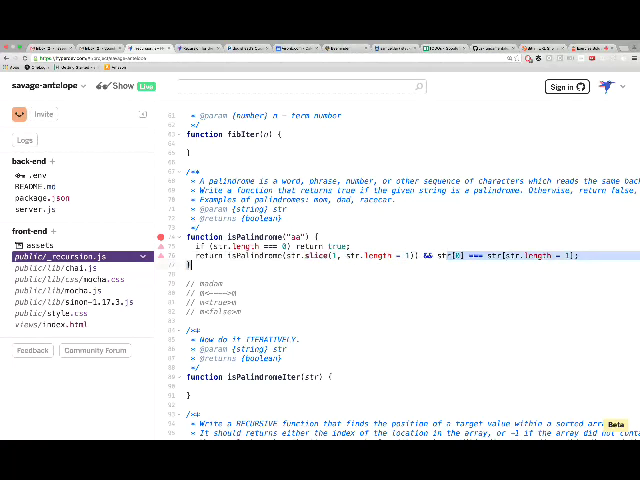
{"action": "left_click", "coordinate": [565, 255]}
{"action": "left_click", "coordinate": [297, 237]}
{"action": "left_click_drag", "start_coordinate": [300, 237], "coordinate": [295, 237]}
{"action": "key", "text": "BackSpace"}
{"action": "key", "text": "BackSpace"}
{"action": "key", "text": "BackSpace"}
{"action": "type", "text": "str"}
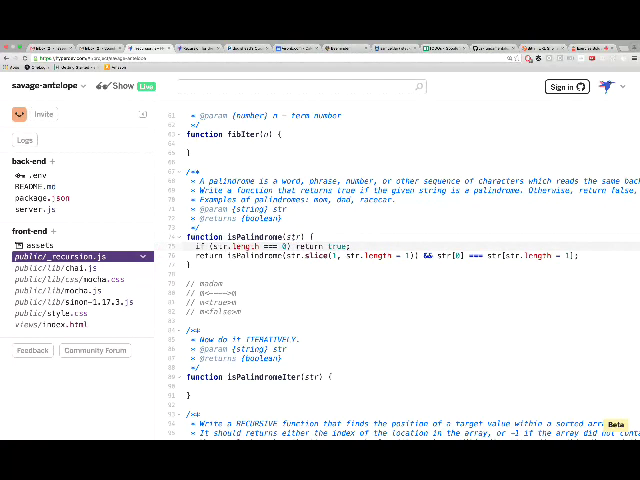